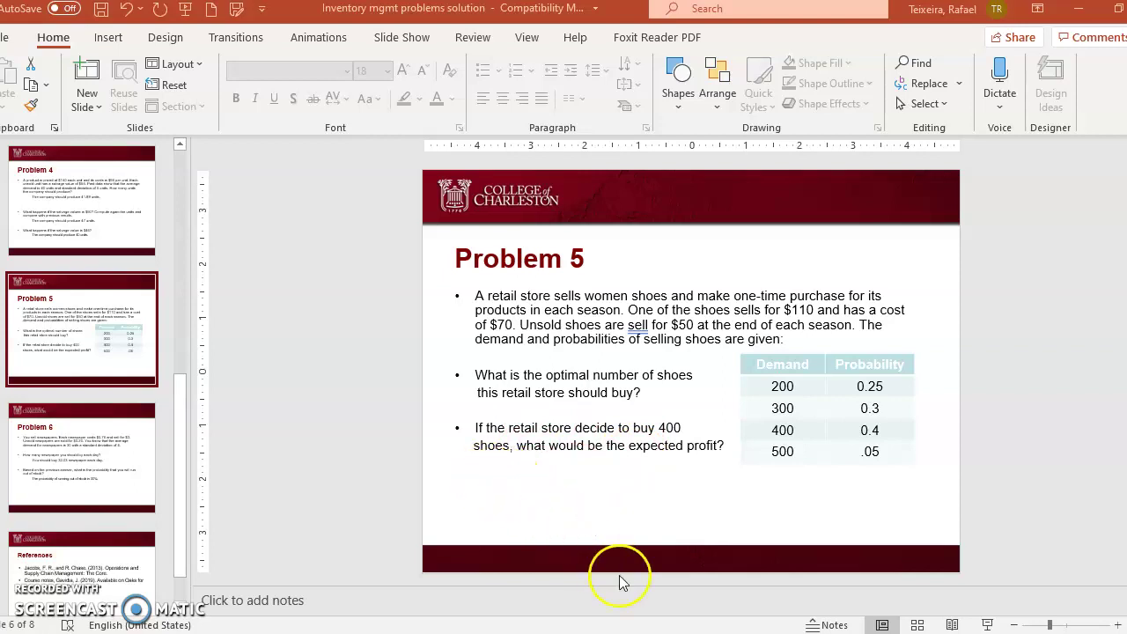
# Switch from the Problem 5 slide to the Excel workbook Book2.
pyautogui.moveTo(567, 608)
pyautogui.click(571, 587)
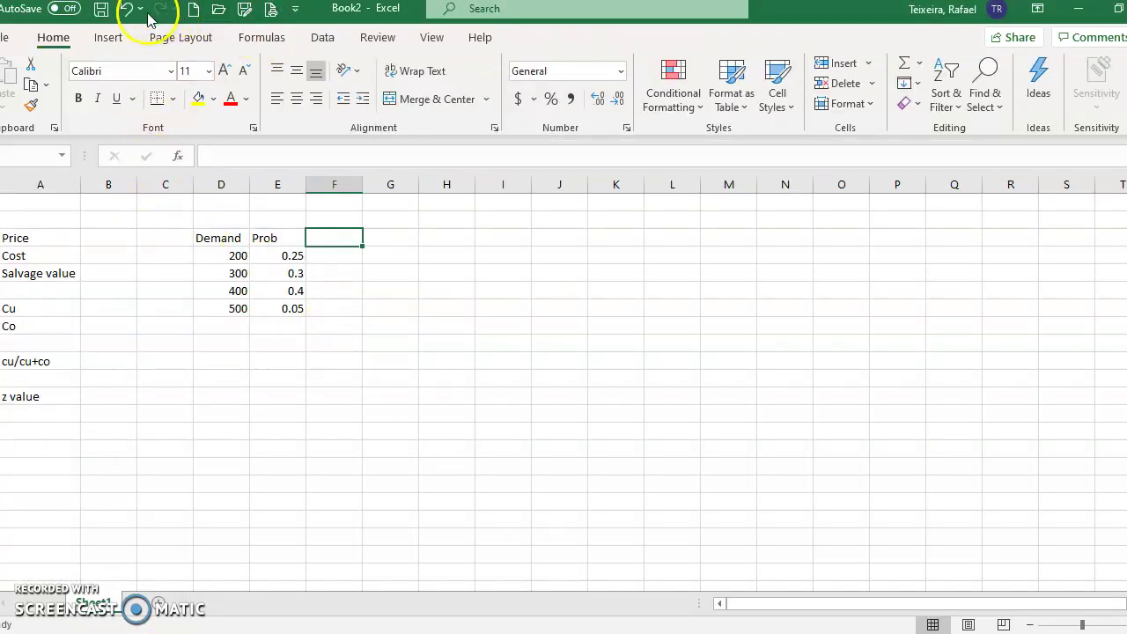
pyautogui.click(193, 9)
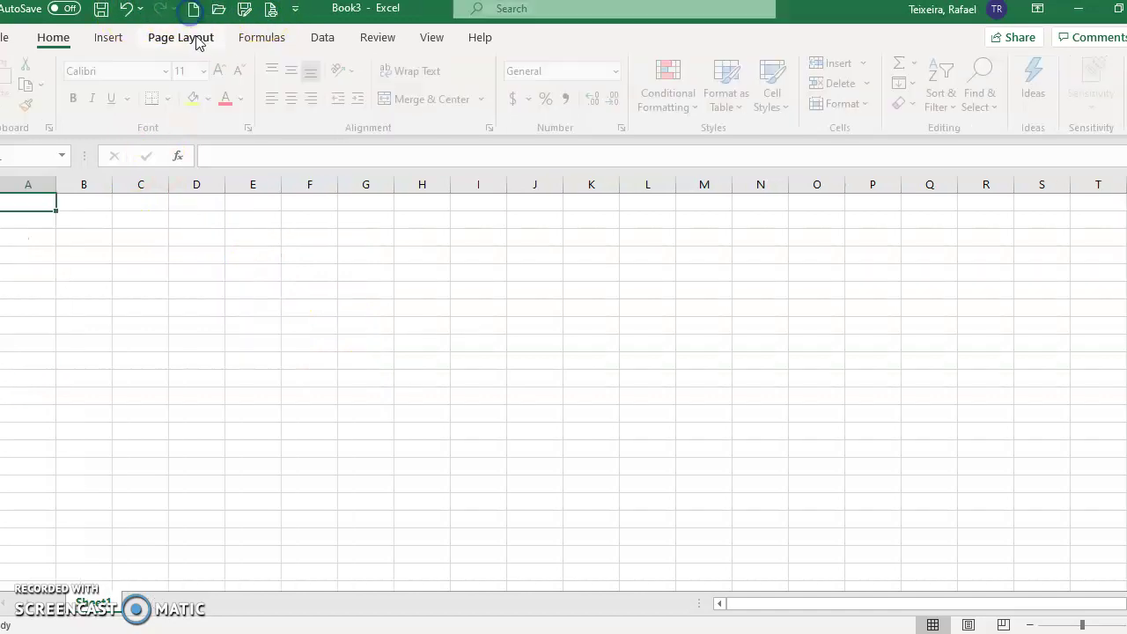
pyautogui.click(1004, 50)
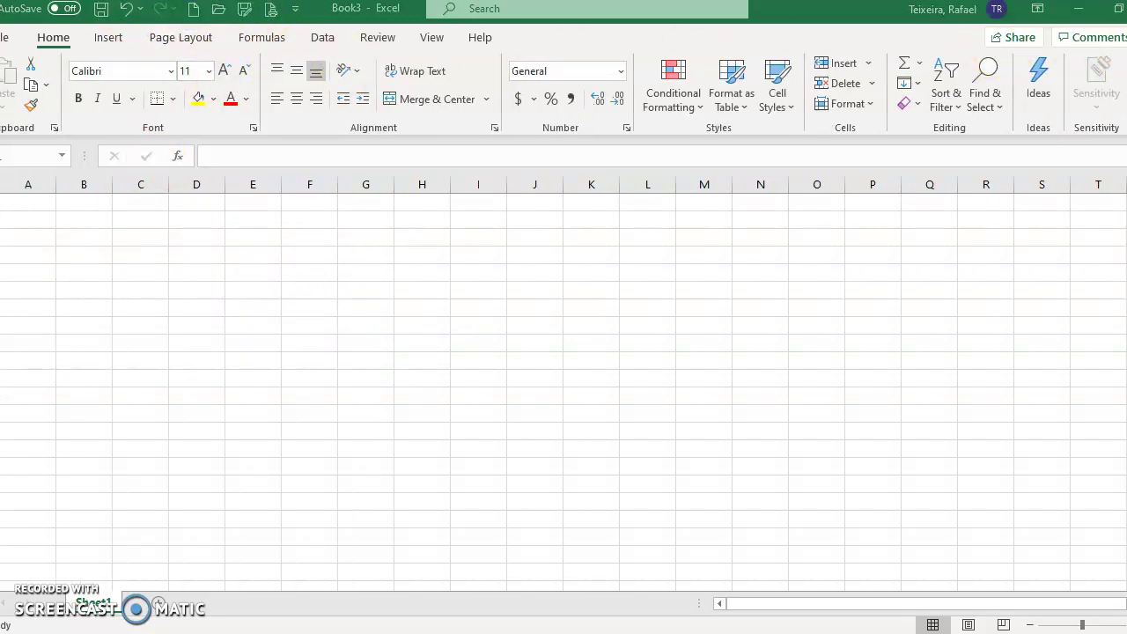
pyautogui.hotkey('ctrl', 'w')
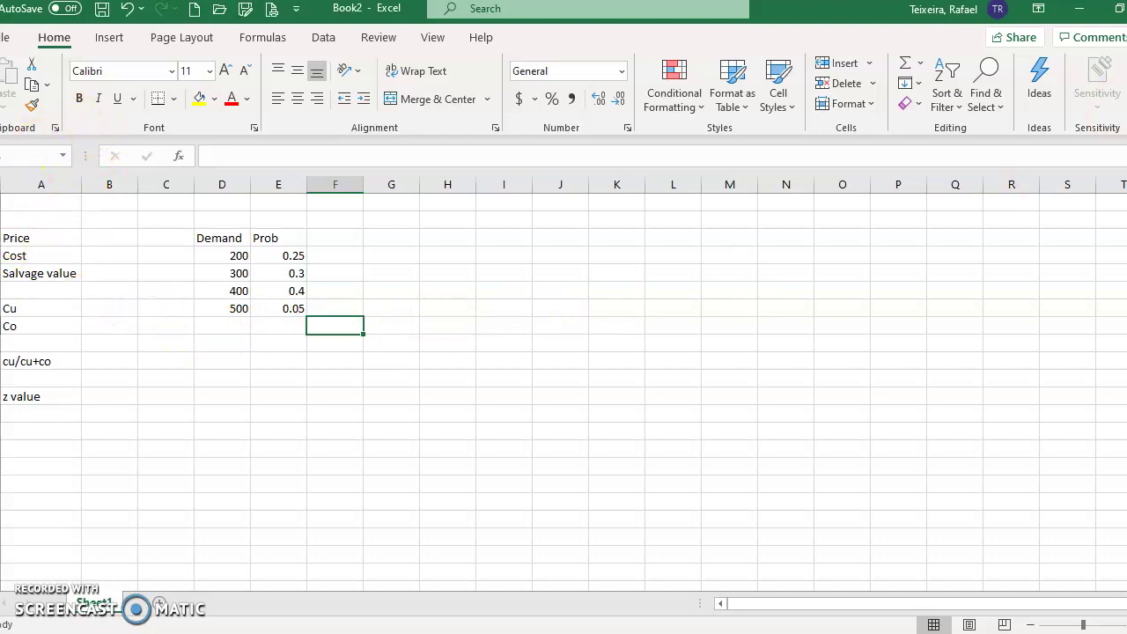
# Enter 110 as the price in cell B3.
pyautogui.click(62, 237)
pyautogui.click(68, 254)
pyautogui.click(93, 244)
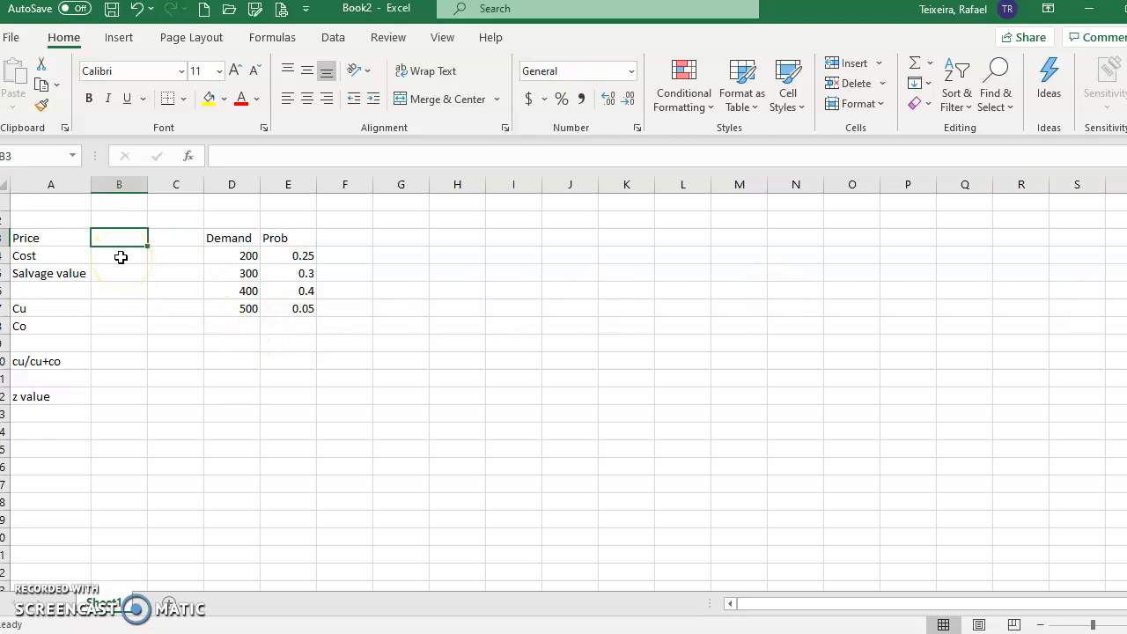
pyautogui.write('111')
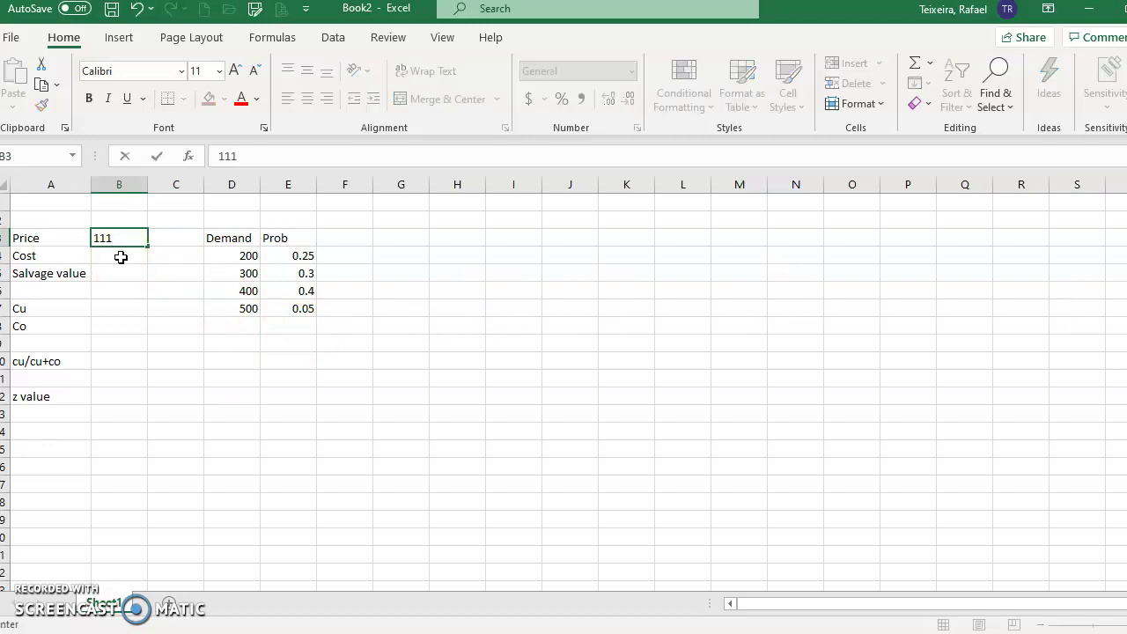
pyautogui.write('0')
pyautogui.click(121, 256)
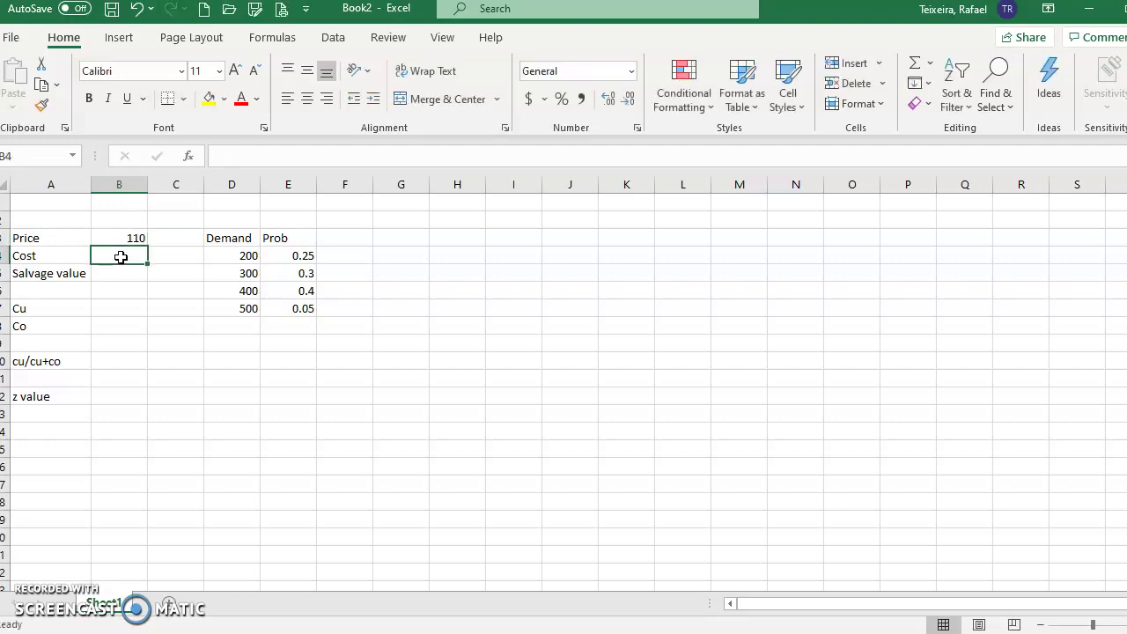
# Check the Problem 5 slide in PowerPoint, and back in Excel enter 70 as the cost and 50 as the salvage value.
pyautogui.hotkey('alt', 'Tab')
pyautogui.hotkey('alt', 'Tab')
pyautogui.hotkey('alt', 'Tab')
pyautogui.hotkey('alt', 'Tab')
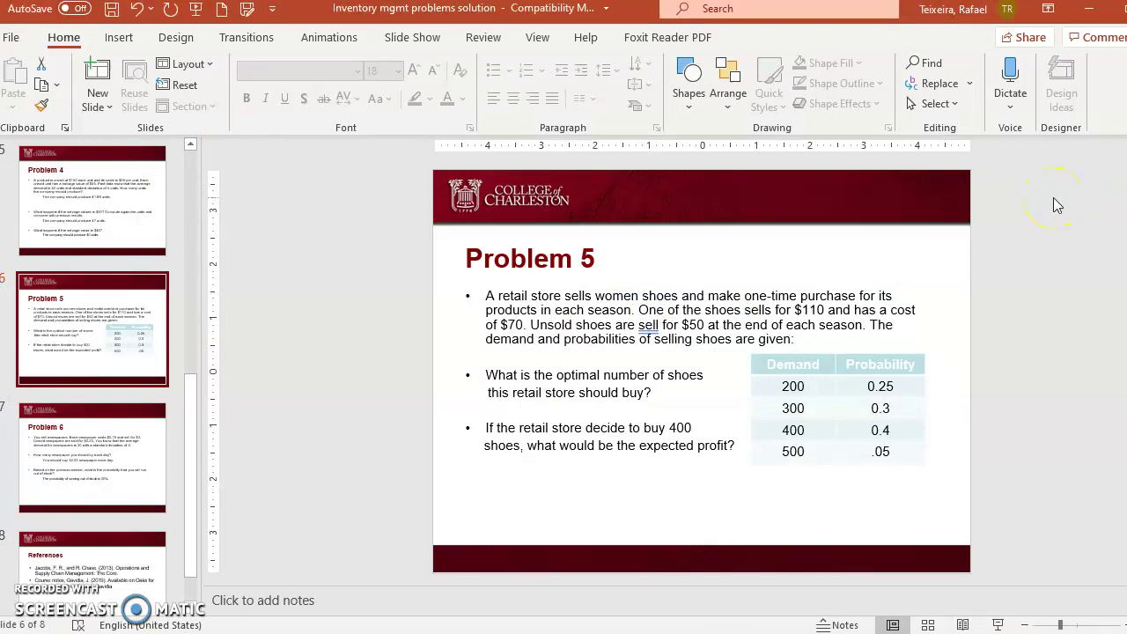
pyautogui.hotkey('alt', 'Tab')
pyautogui.hotkey('alt', 'Tab')
pyautogui.write('70')
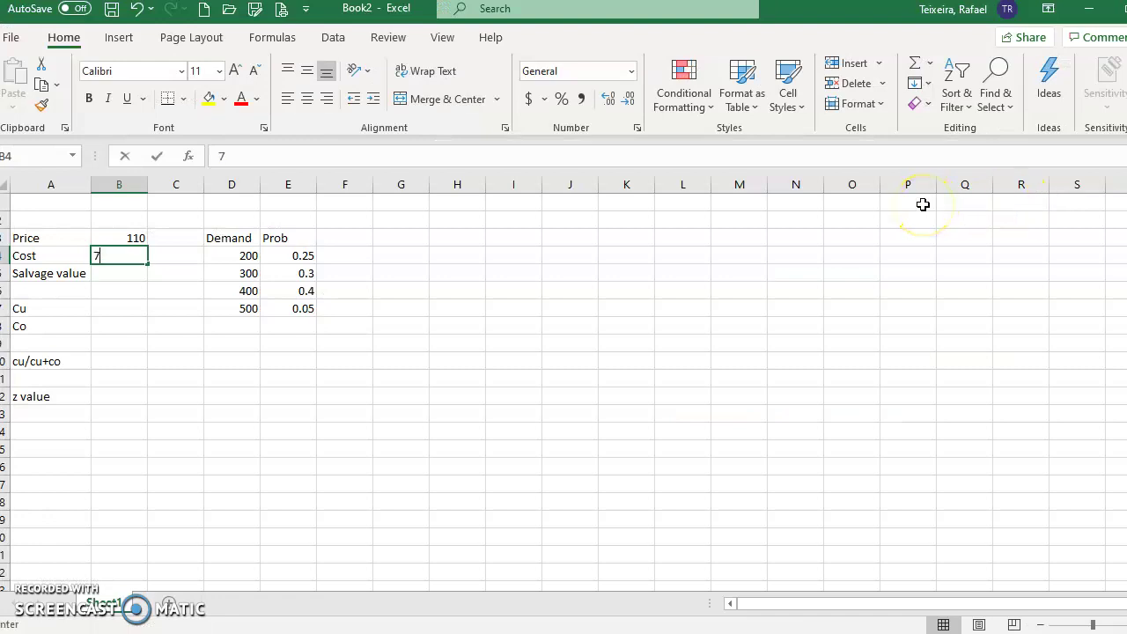
pyautogui.press('Return')
pyautogui.write('50')
pyautogui.press('Return')
# Calculate Cu in cell B7 as price minus cost with the formula =B3-B4.
pyautogui.press('Down')
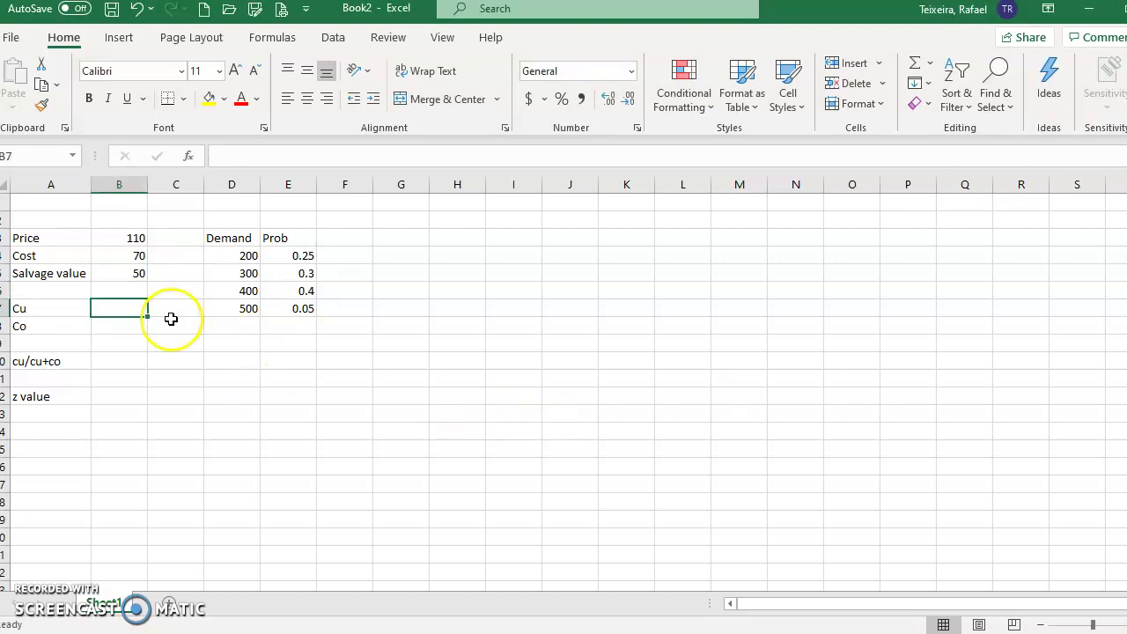
pyautogui.write('=')
pyautogui.press('Up')
pyautogui.press('Up')
pyautogui.press('Up')
pyautogui.press('Up')
pyautogui.write('-')
pyautogui.press('Up')
pyautogui.press('Up')
pyautogui.press('Up')
pyautogui.press('Return')
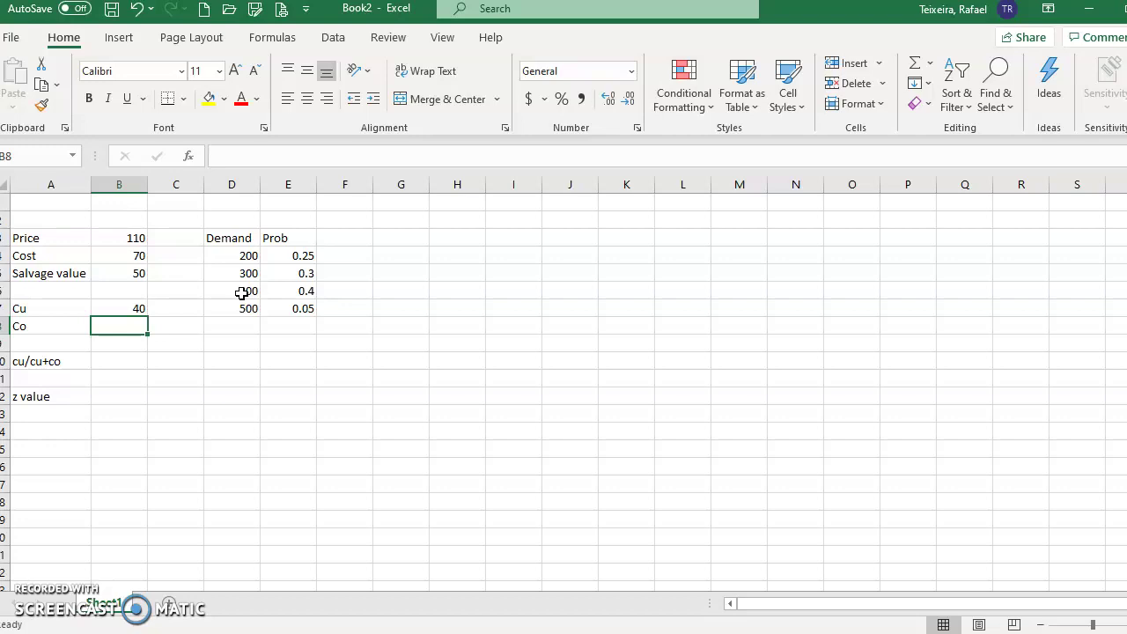
# Calculate Co in cell B8 as cost minus salvage value with the formula =B4-B5.
pyautogui.write('=')
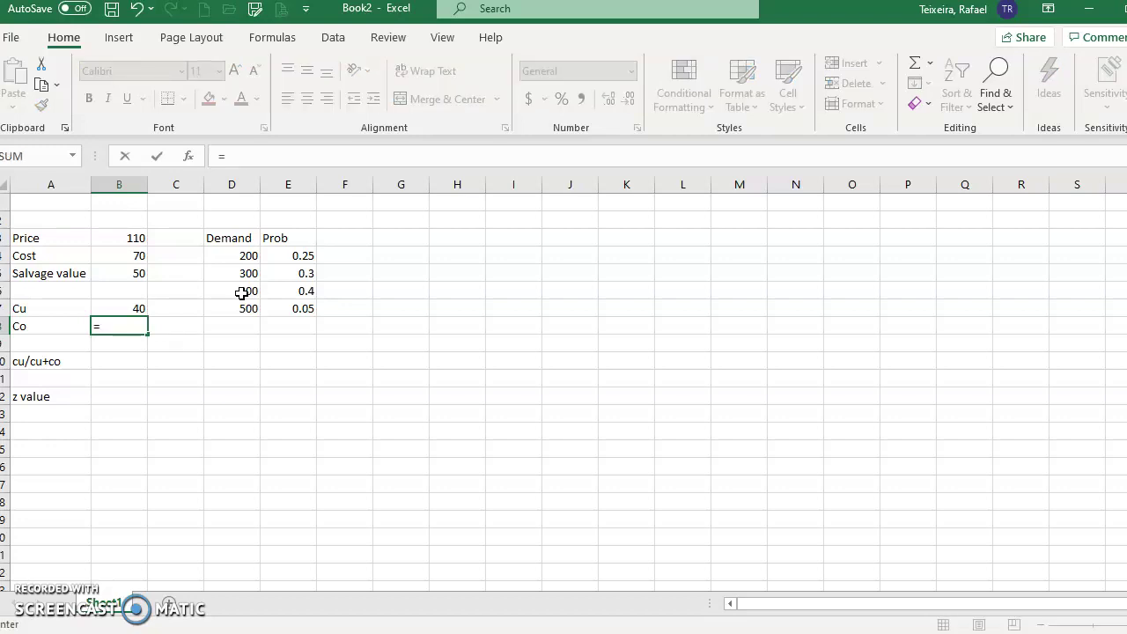
pyautogui.press('Up')
pyautogui.press('Up')
pyautogui.press('Up')
pyautogui.press('Up')
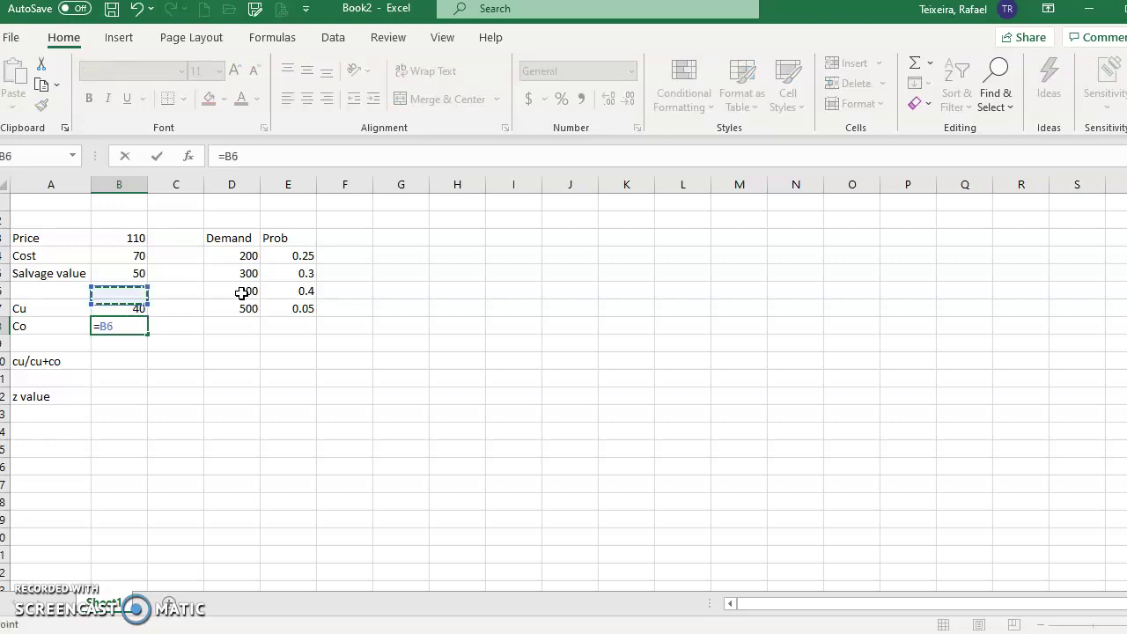
pyautogui.write('-')
pyautogui.press('Up')
pyautogui.press('Up')
pyautogui.press('Up')
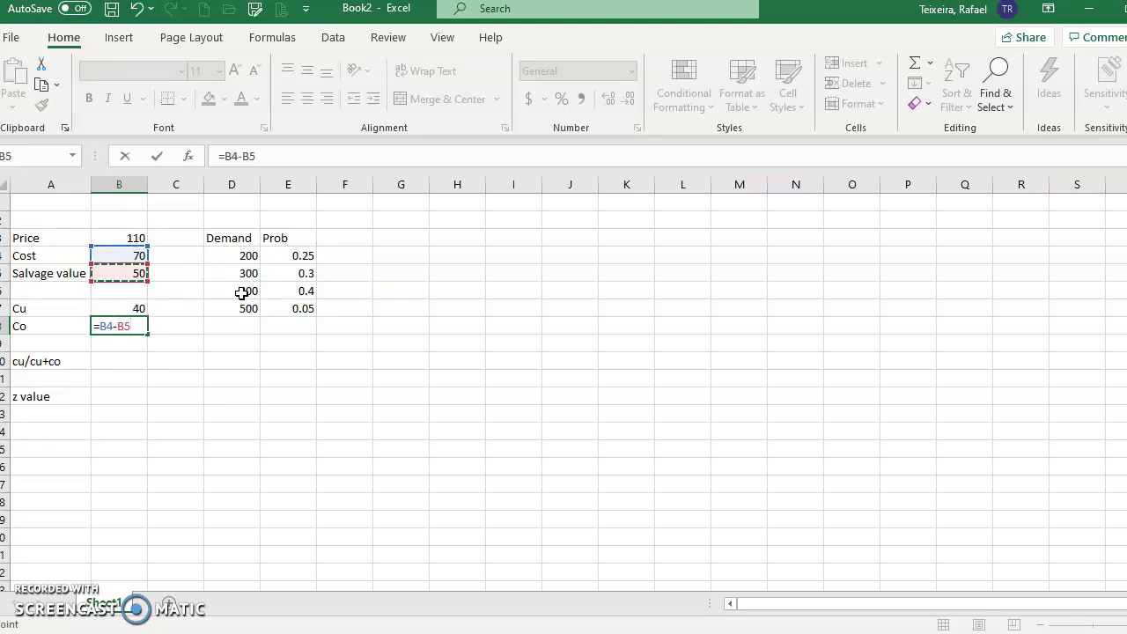
pyautogui.press('Return')
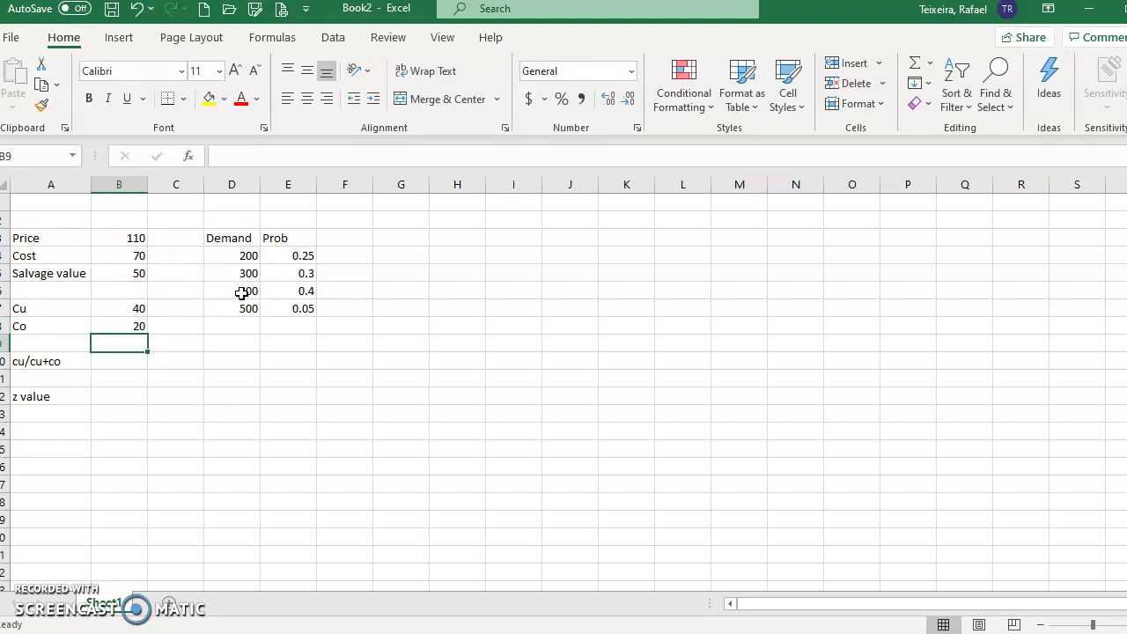
# Calculate the critical ratio cu/cu+co in cell B10 with the formula =B7/(B7+B8).
pyautogui.press('Down')
pyautogui.write('=')
pyautogui.press('Up')
pyautogui.press('Up')
pyautogui.press('Up')
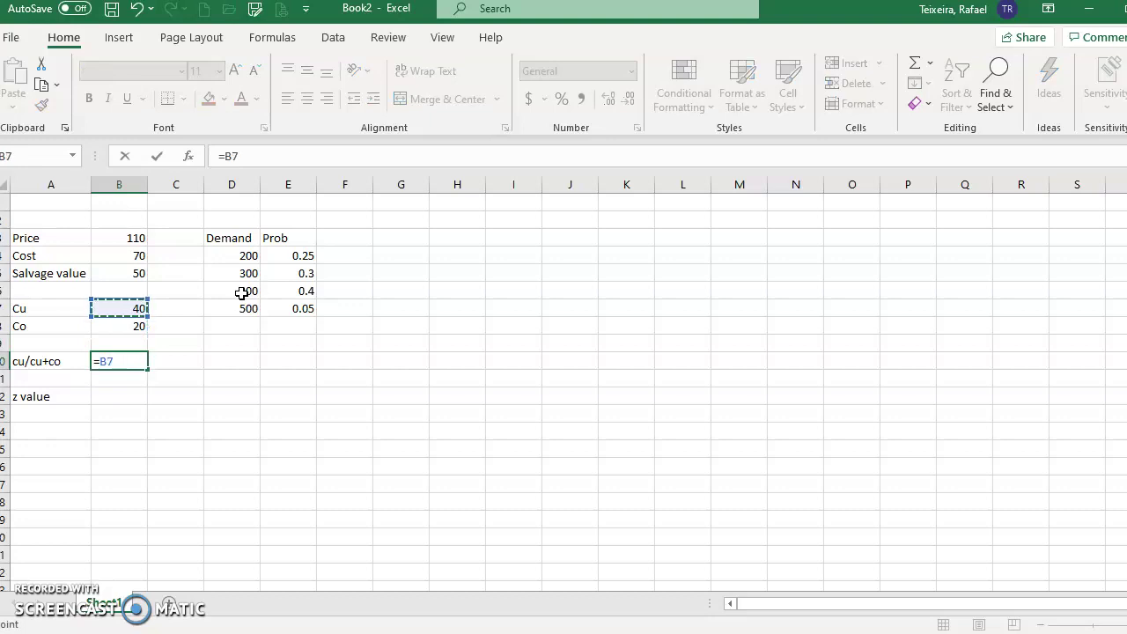
pyautogui.write('/(')
pyautogui.press('Up')
pyautogui.press('Up')
pyautogui.write('+')
pyautogui.press('Up')
pyautogui.press('Up')
pyautogui.press('Up')
pyautogui.press('Return')
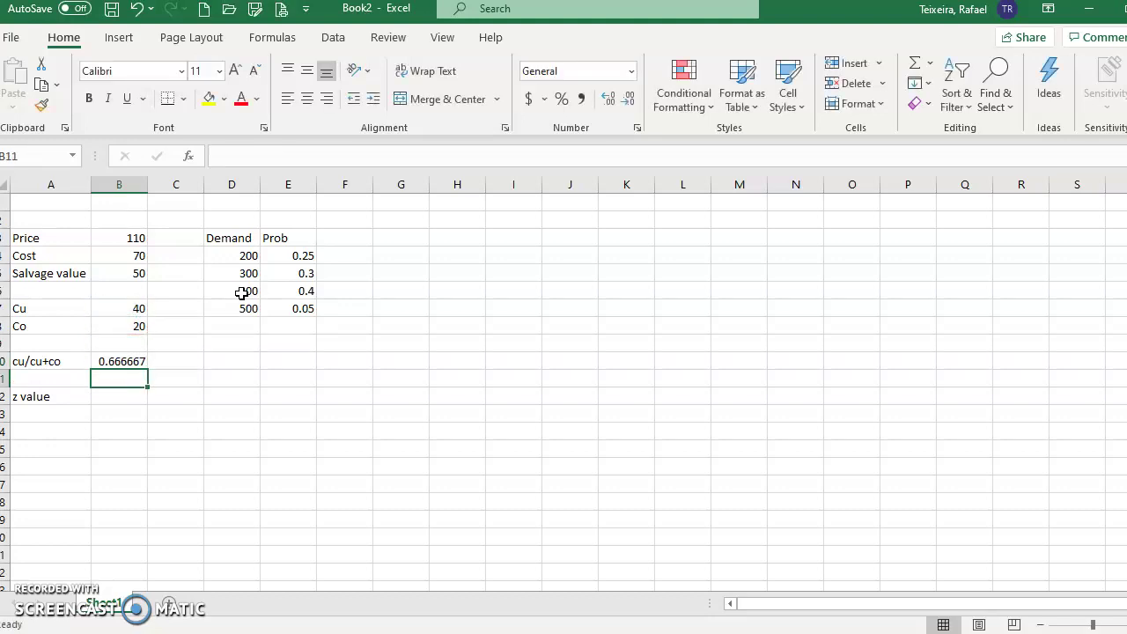
# Label the critical ratio as "Service level" in cell C10.
pyautogui.click(176, 363)
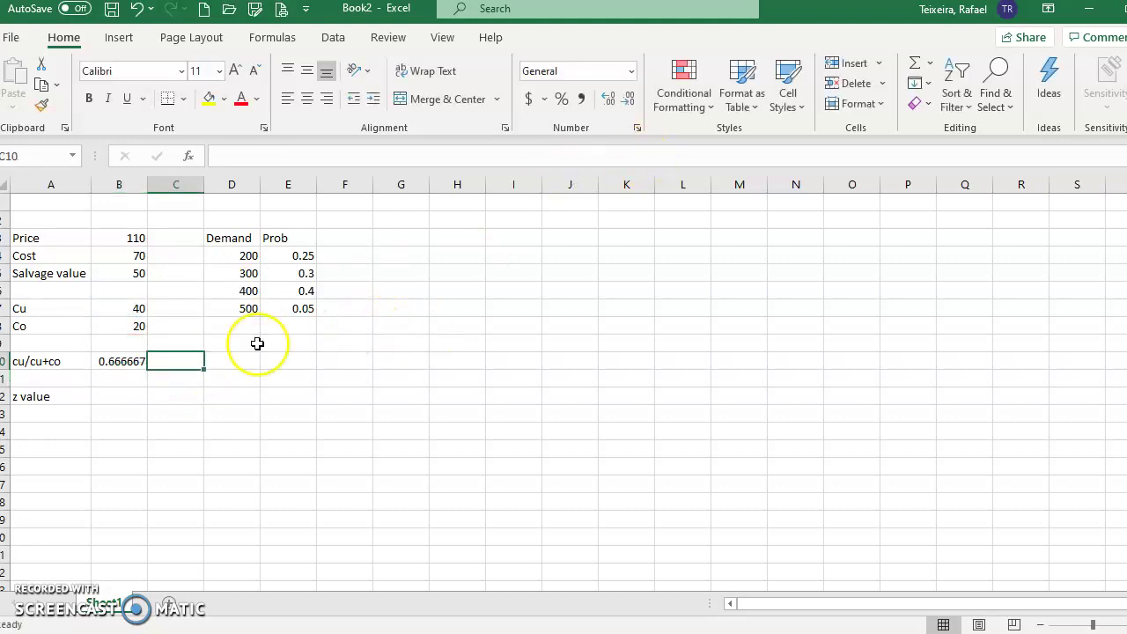
pyautogui.write('Service')
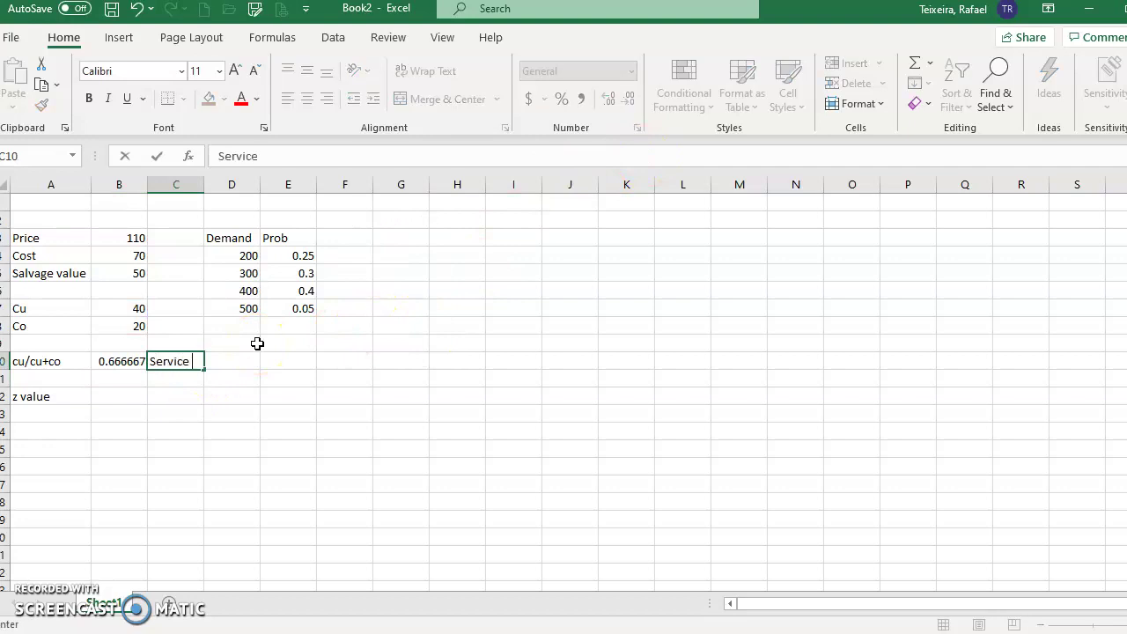
pyautogui.press('Return')
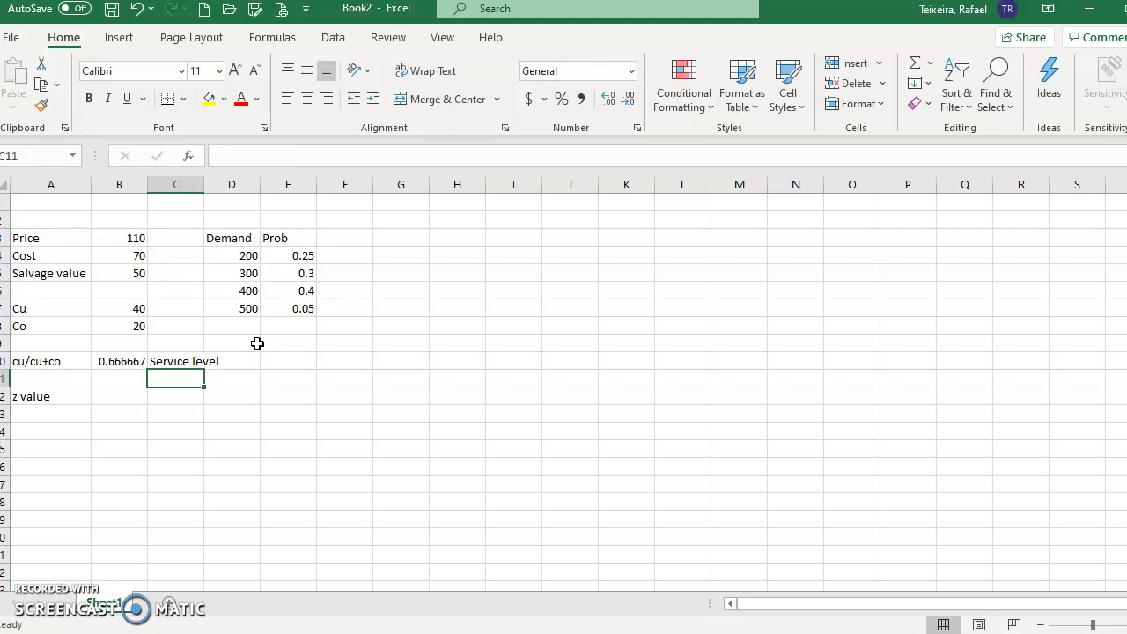
# Calculate the z value in cell B12 with the formula =NORM.S.INV(B10).
pyautogui.press('Down')
pyautogui.press('Left')
pyautogui.write('=')
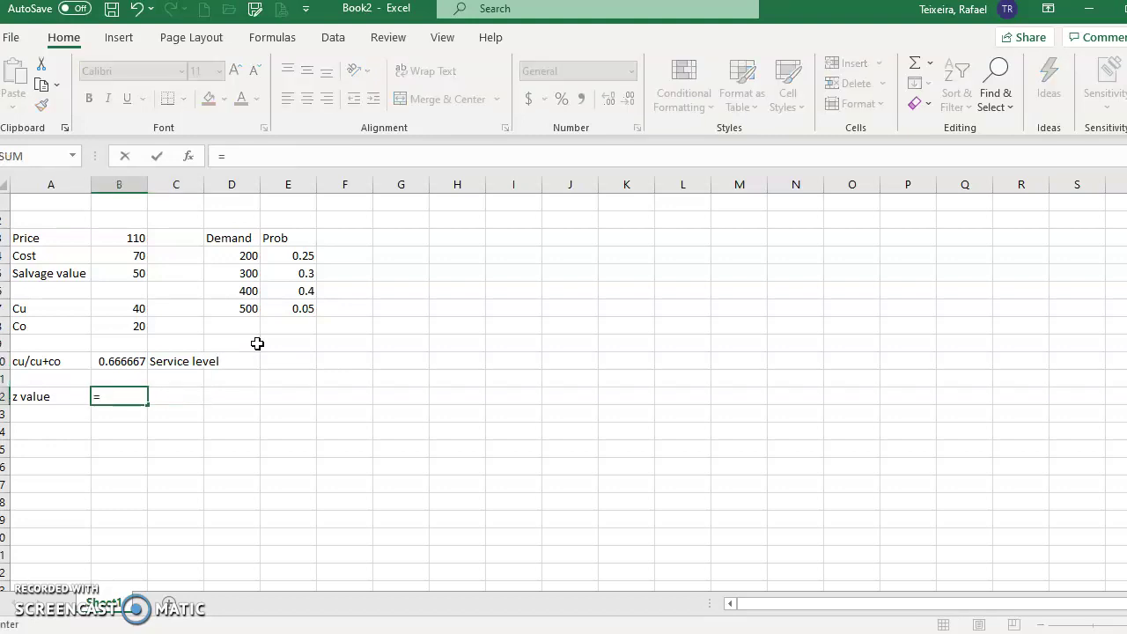
pyautogui.write('norm.')
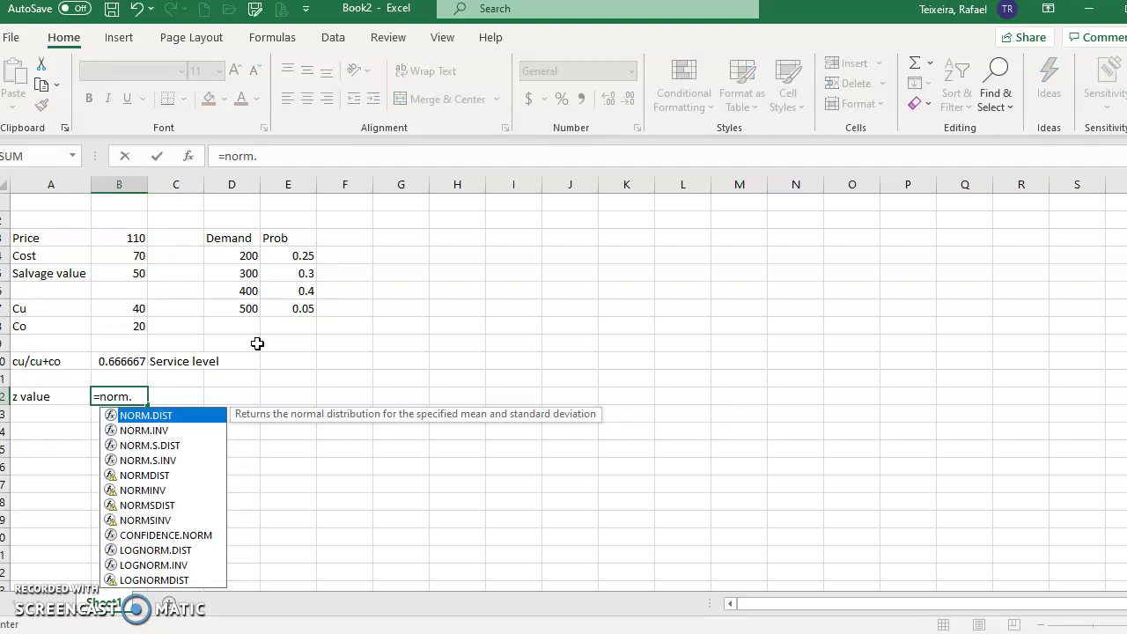
pyautogui.write('s.')
pyautogui.write('inv')
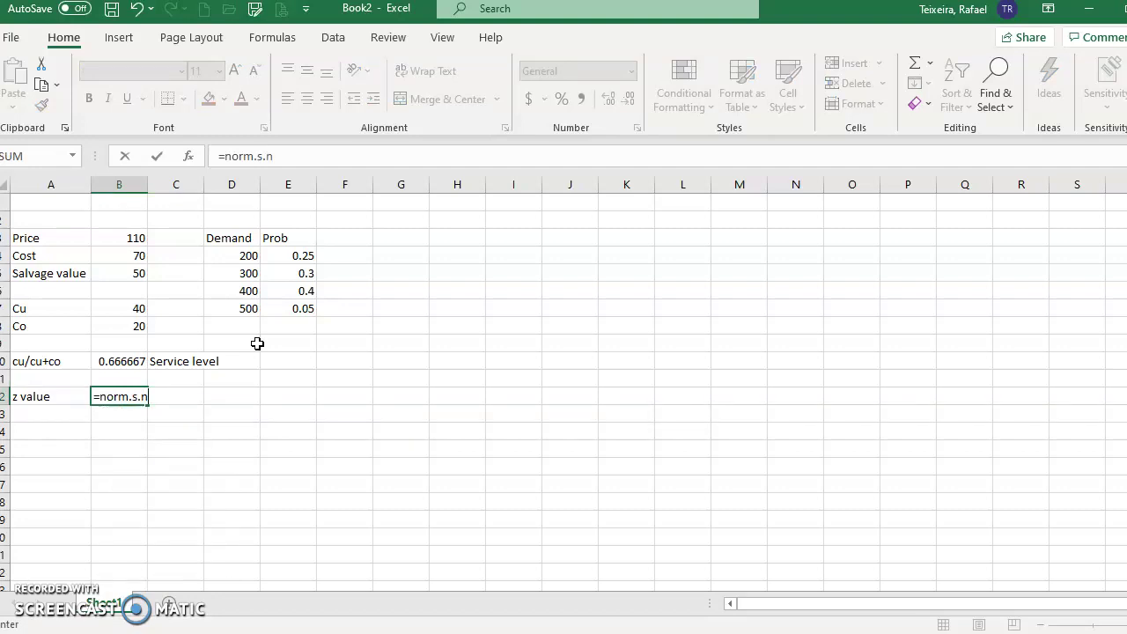
pyautogui.press('Tab')
pyautogui.press('Up')
pyautogui.press('Up')
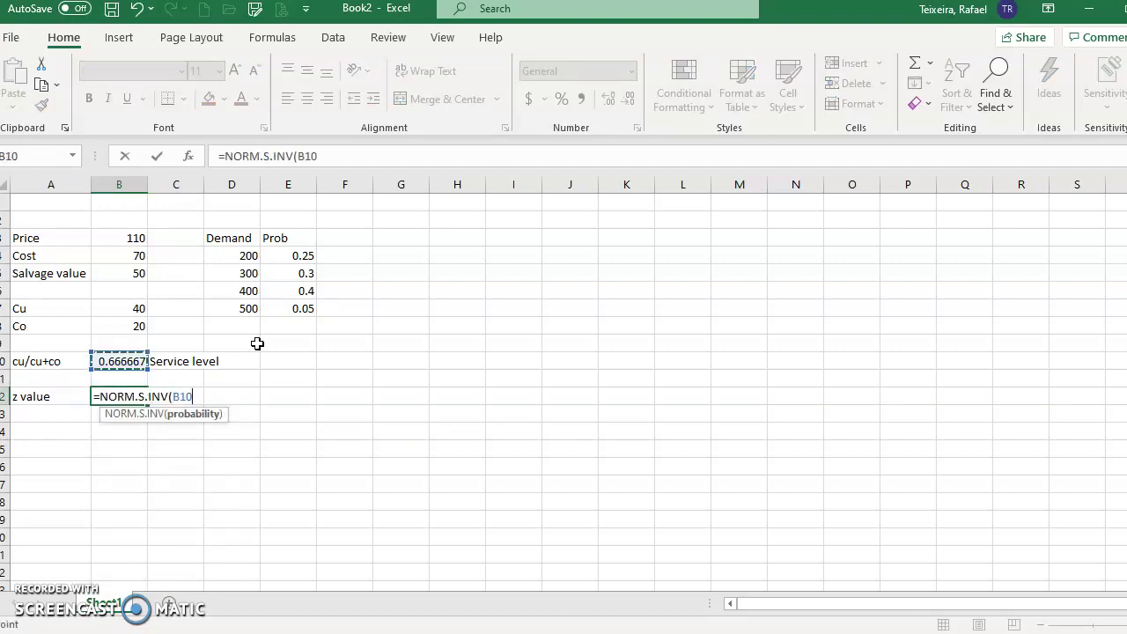
pyautogui.press('Return')
pyautogui.press('Up')
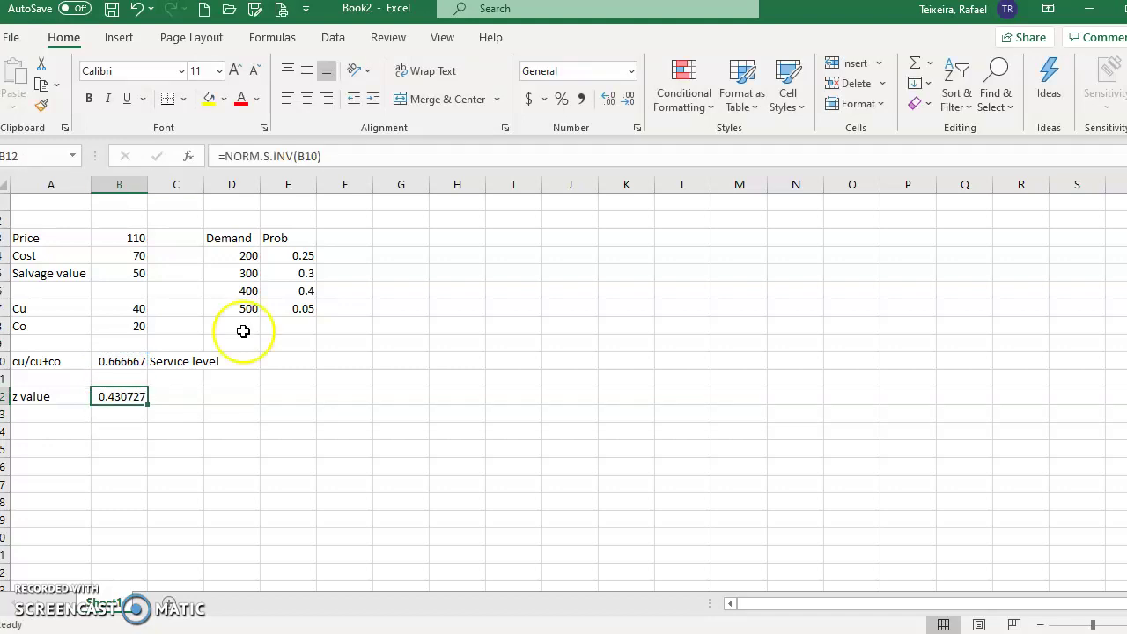
# Add the column header "Expected" in cell F3 beside the demand and probability table.
pyautogui.moveTo(242, 235); pyautogui.dragTo(297, 311)
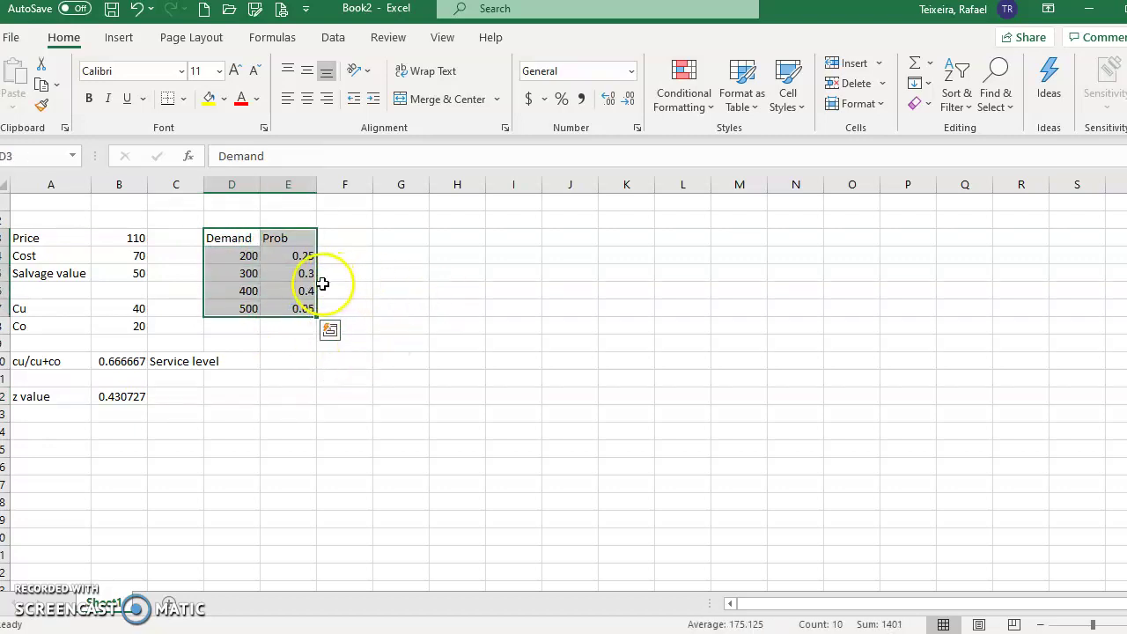
pyautogui.click(344, 237)
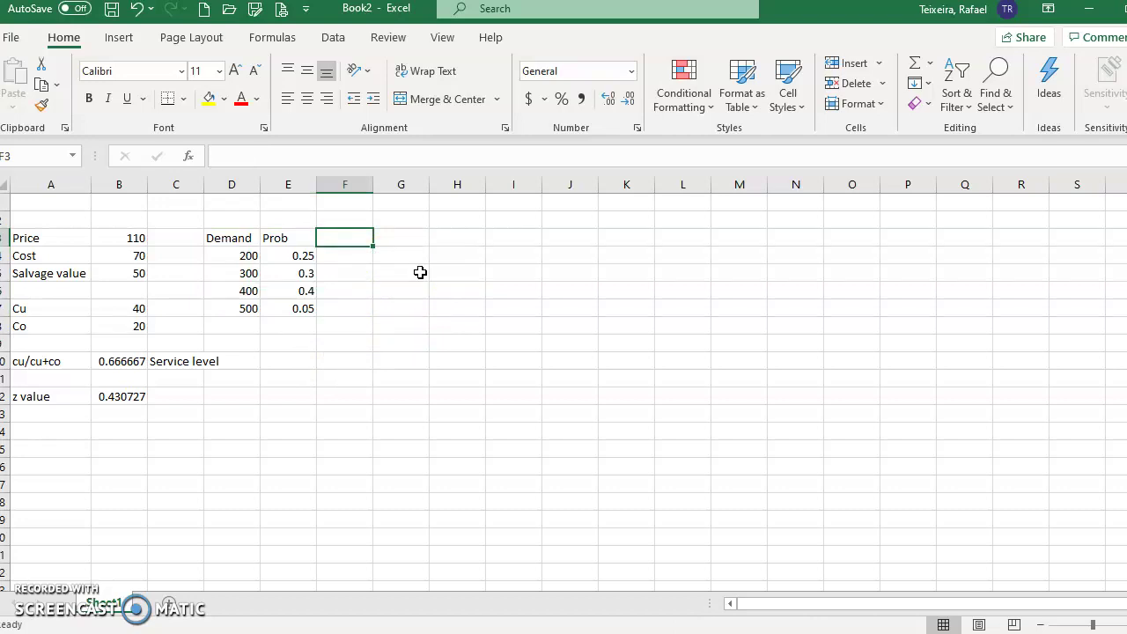
pyautogui.write('Expecte')
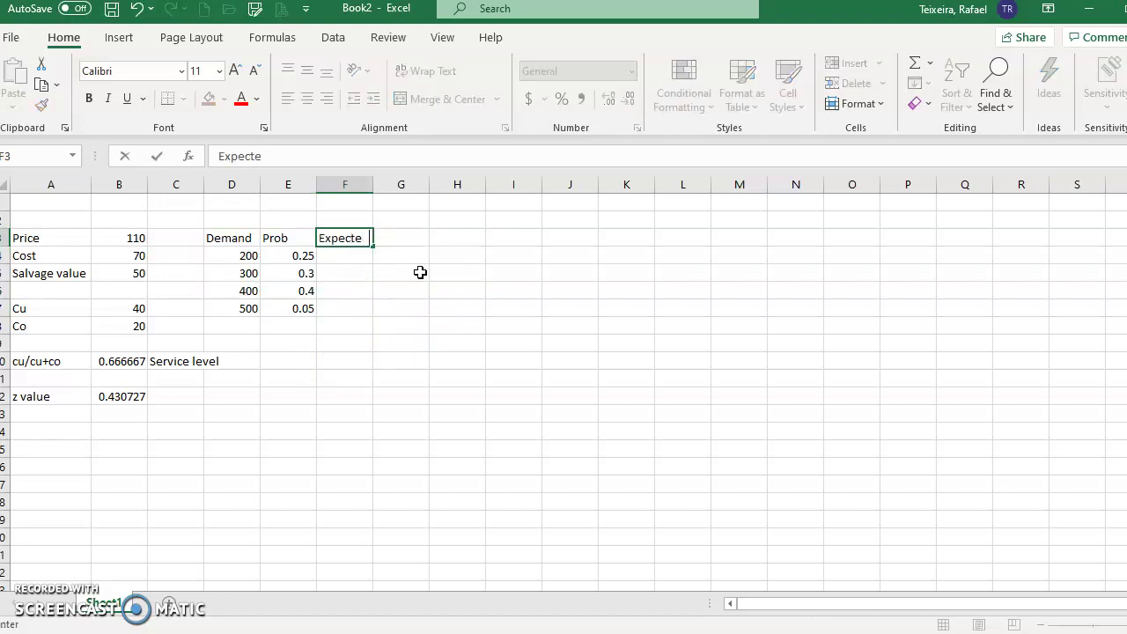
pyautogui.write('d')
pyautogui.press('Return')
pyautogui.press('Up')
pyautogui.write('Expected')
pyautogui.press('Return')
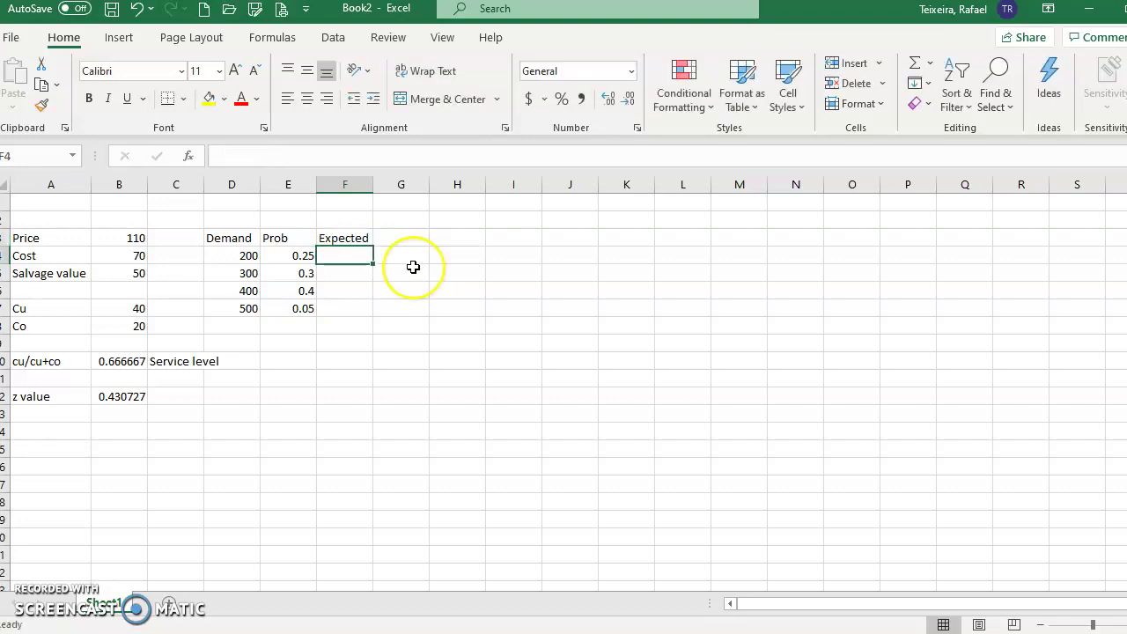
# Calculate the expected value for the 200 demand in cell F4 with the formula =D4*E4.
pyautogui.write('=')
pyautogui.press('Left')
pyautogui.press('Left')
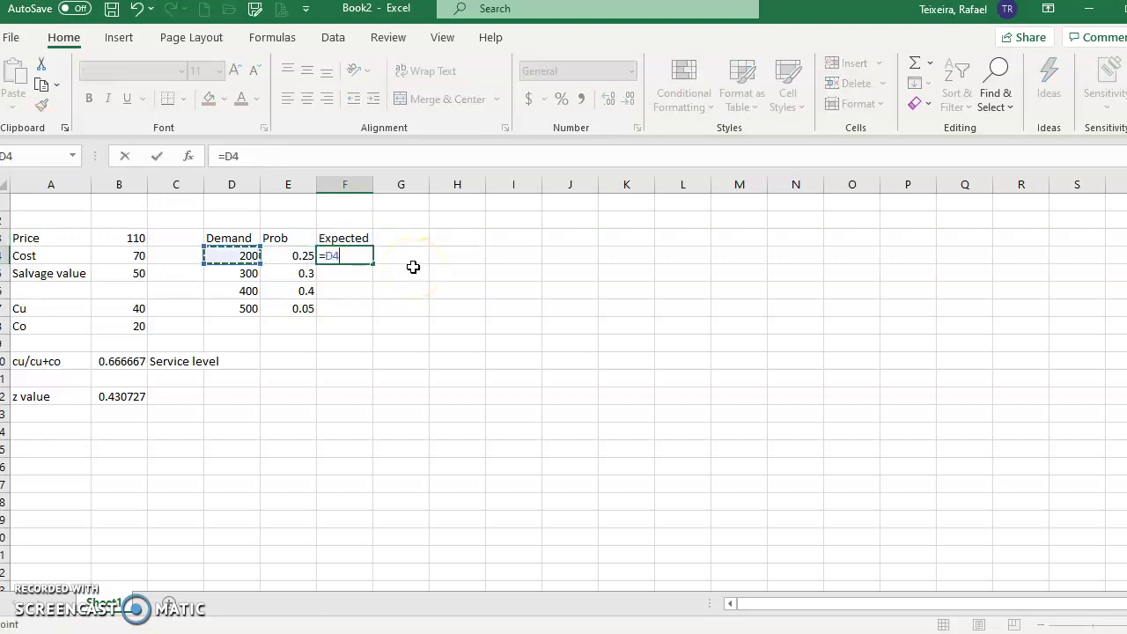
pyautogui.write('*')
pyautogui.press('Left')
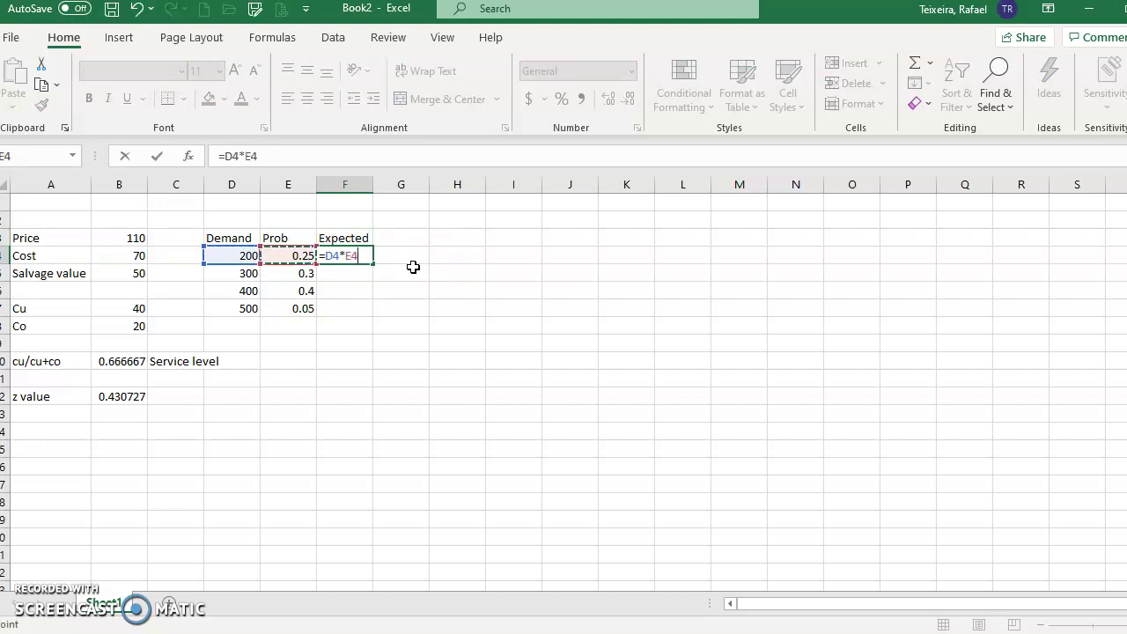
pyautogui.press('Return')
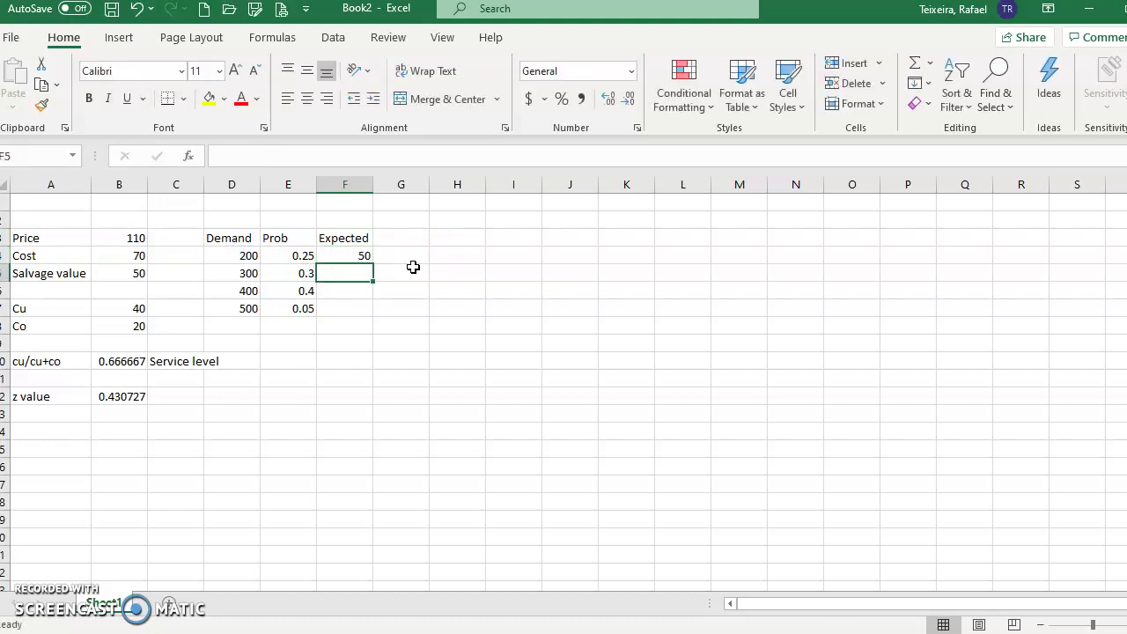
# Enter =D5*E5 in cell F5 and fill the formula down to F7 for the remaining demand levels.
pyautogui.click(361, 258)
pyautogui.click(365, 274)
pyautogui.write('=')
pyautogui.press('Left')
pyautogui.press('Left')
pyautogui.write('*')
pyautogui.press('Left')
pyautogui.press('Return')
pyautogui.click(361, 275)
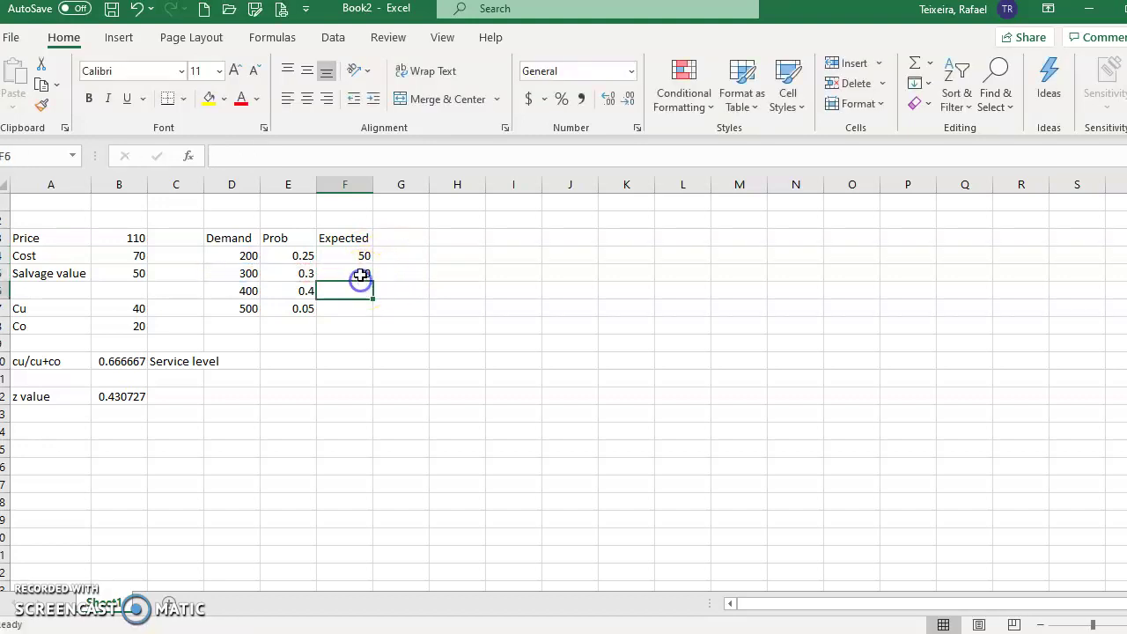
pyautogui.moveTo(373, 281); pyautogui.dragTo(374, 316)
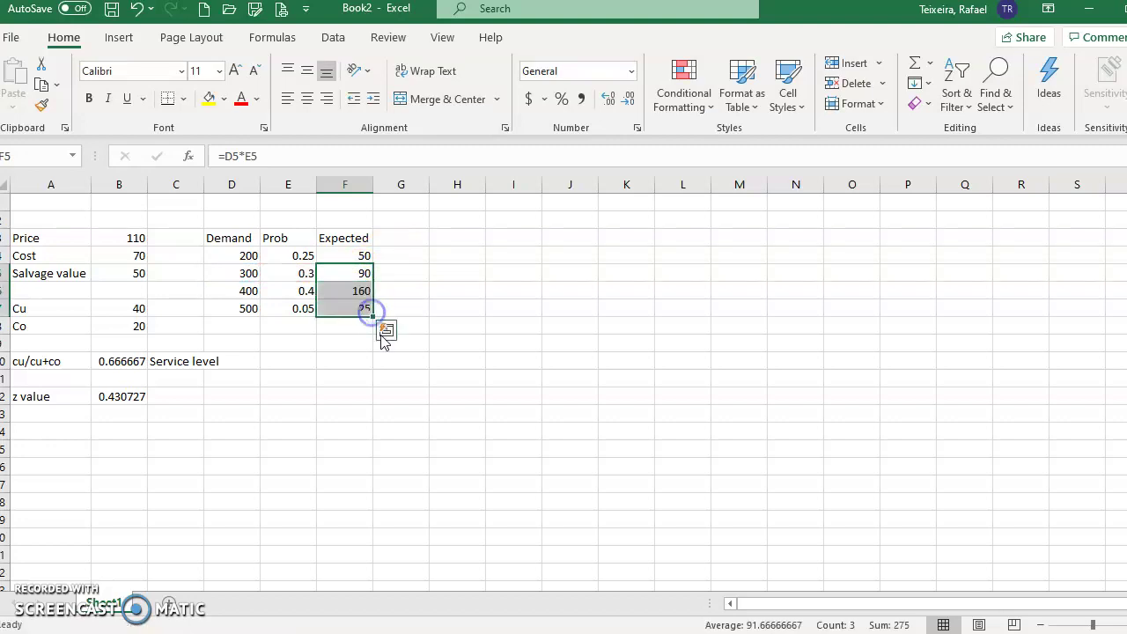
# Enter the label "Mean" in cell E8 below the probabilities and select the adjacent cell F8.
pyautogui.click(298, 328)
pyautogui.write('Mena')
pyautogui.click(307, 329)
pyautogui.click(307, 330)
pyautogui.press('BackSpace')
pyautogui.press('BackSpace')
pyautogui.write('na')
pyautogui.press('Return')
pyautogui.press('Up')
pyautogui.press('Right')
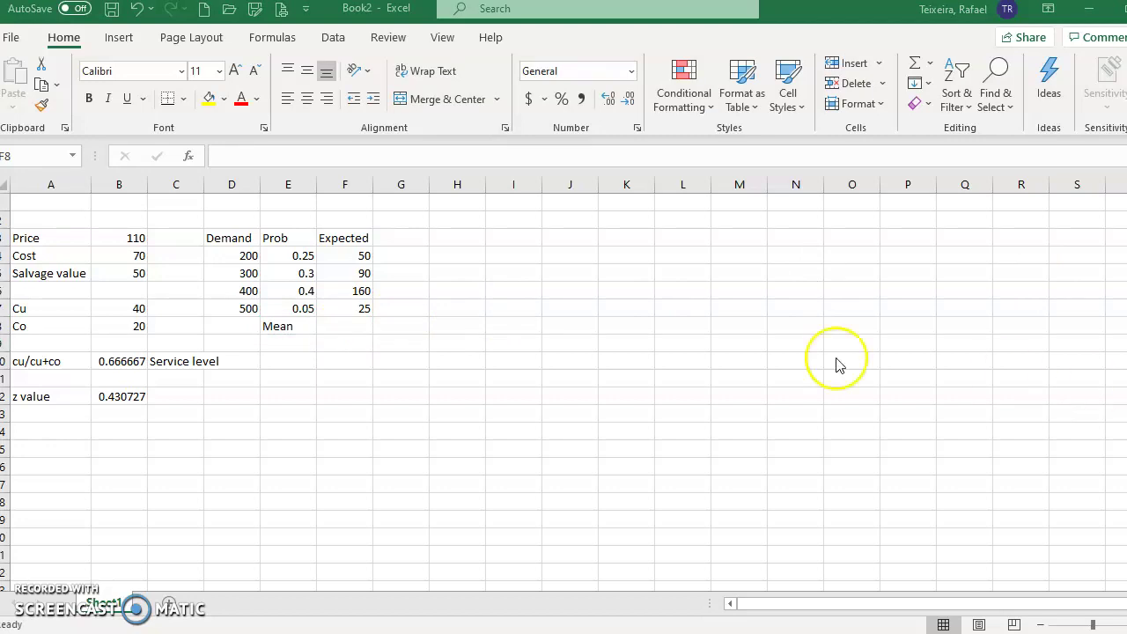
# Sum the expected values F4:F7 in cell F8 beside the "Mean" label.
pyautogui.click(358, 326)
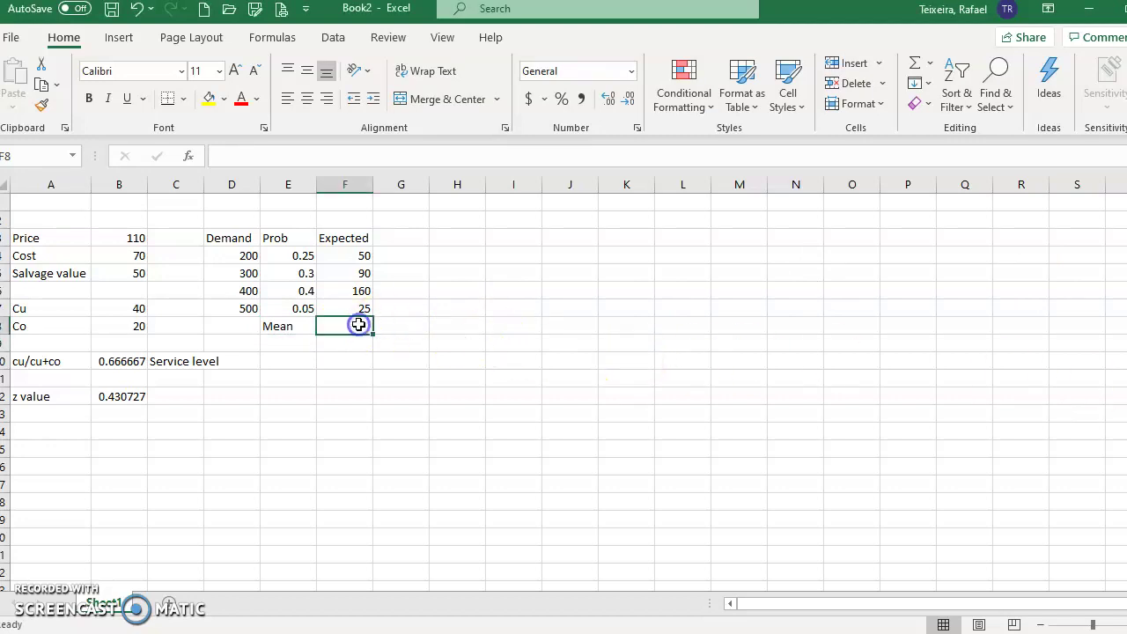
pyautogui.click(911, 65)
pyautogui.press('Return')
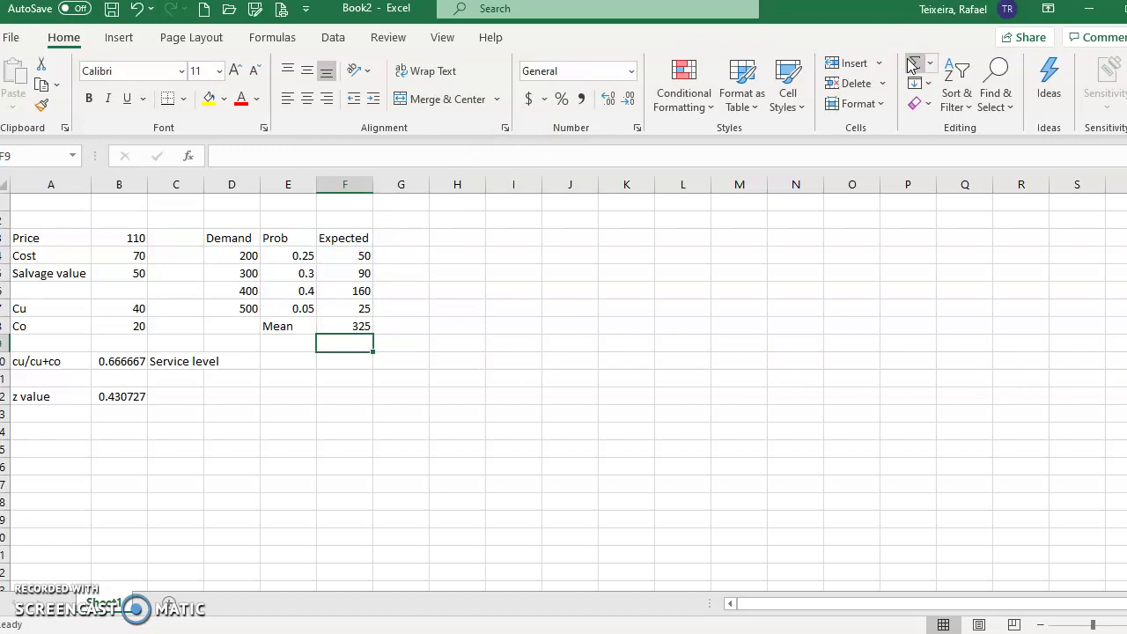
# Add the column header "D^2*P" in cell G3 beside the "Expected" header.
pyautogui.press('Up')
pyautogui.press('Up')
pyautogui.press('Up')
pyautogui.press('Up')
pyautogui.press('Up')
pyautogui.press('Up')
pyautogui.press('Right')
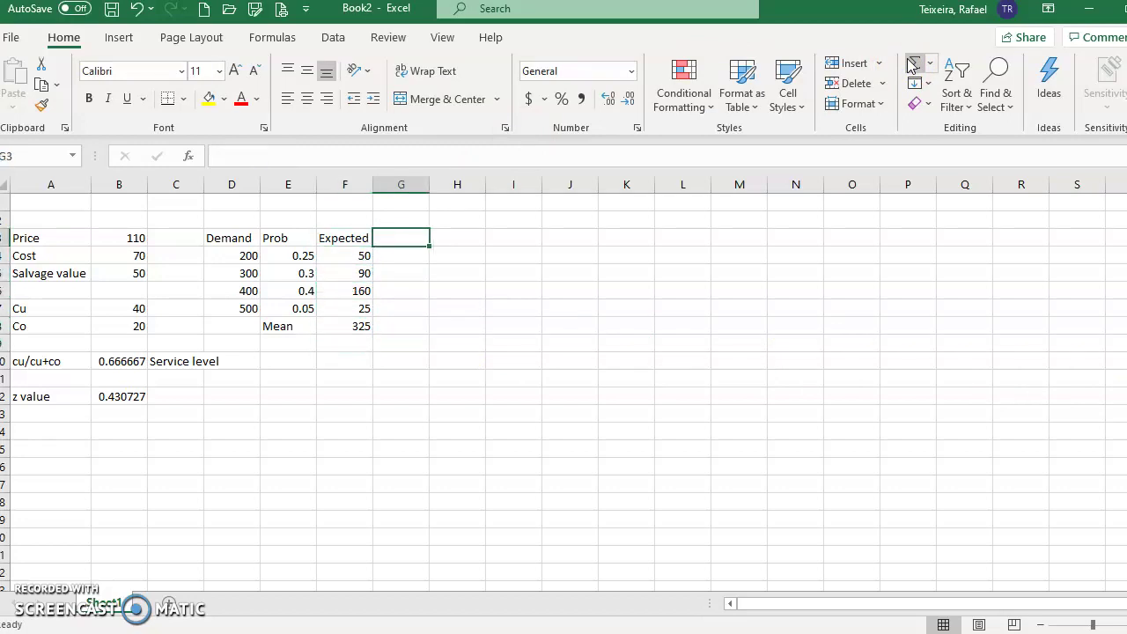
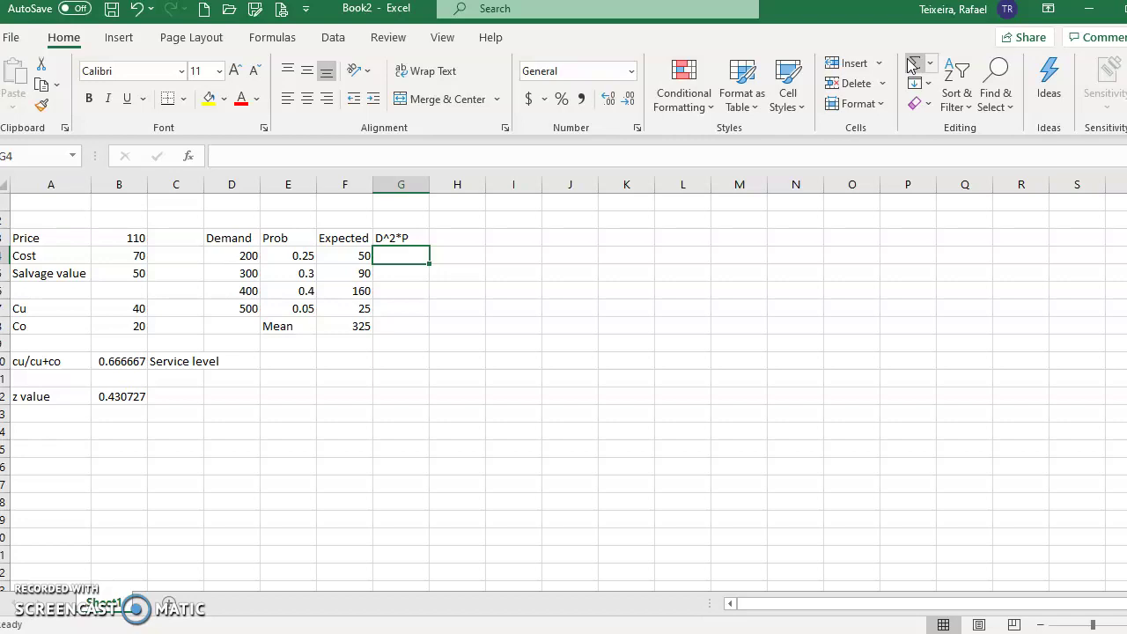
# Calculate the squared demand times probability for the 200 demand in cell G4 with the formula =D4^2*E4.
pyautogui.write('=')
pyautogui.press('Left')
pyautogui.press('Left')
pyautogui.press('Left')
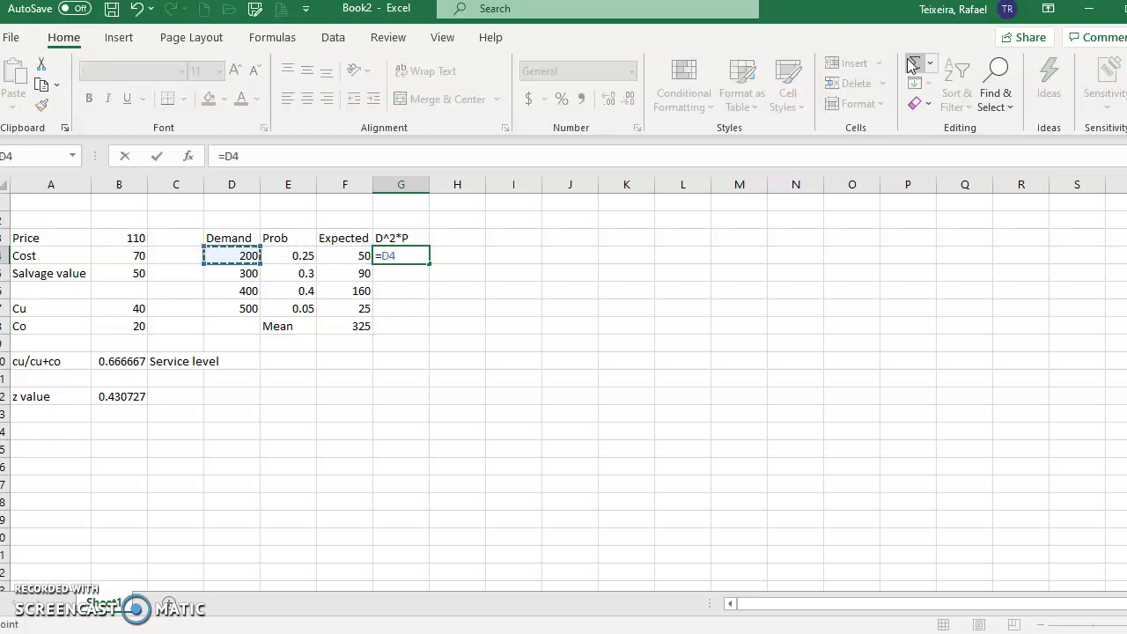
pyautogui.write('^2')
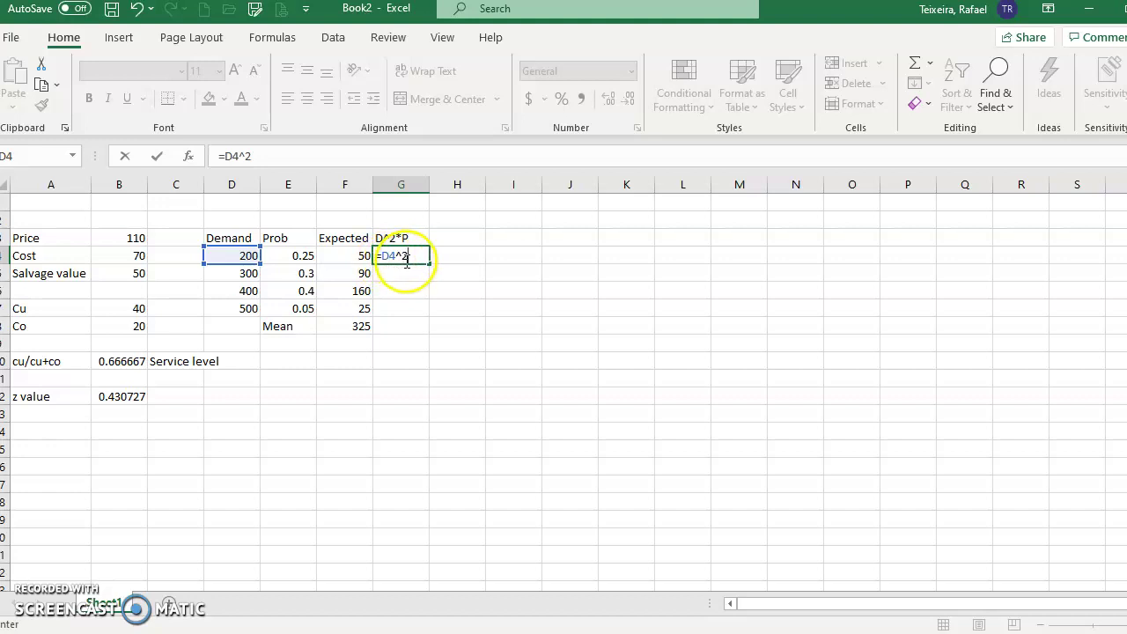
pyautogui.write('*')
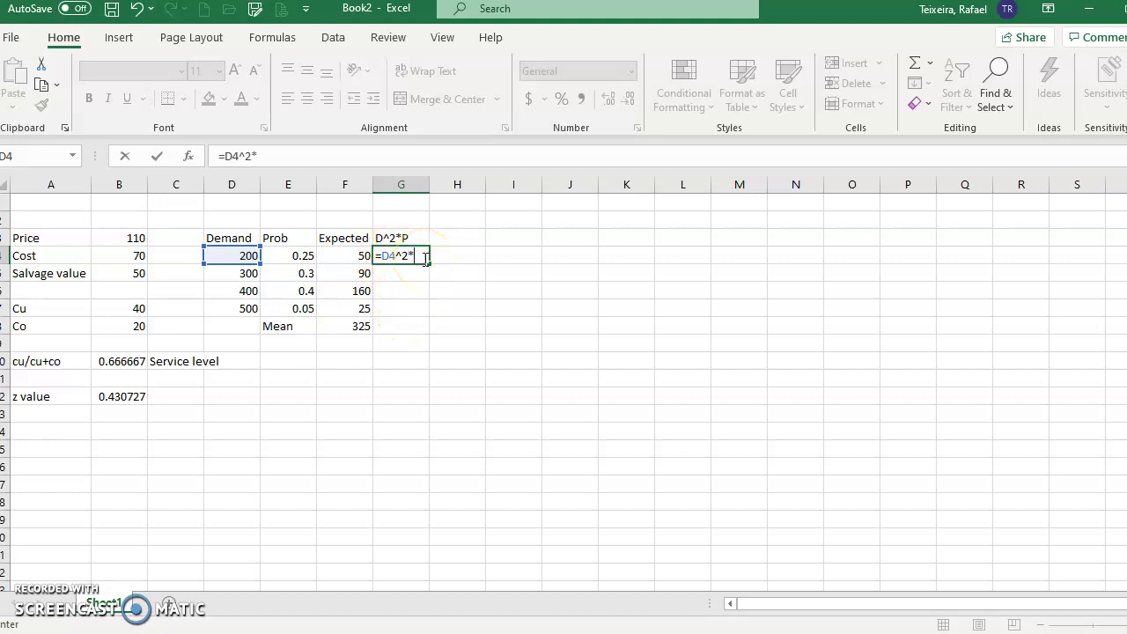
pyautogui.click(291, 256)
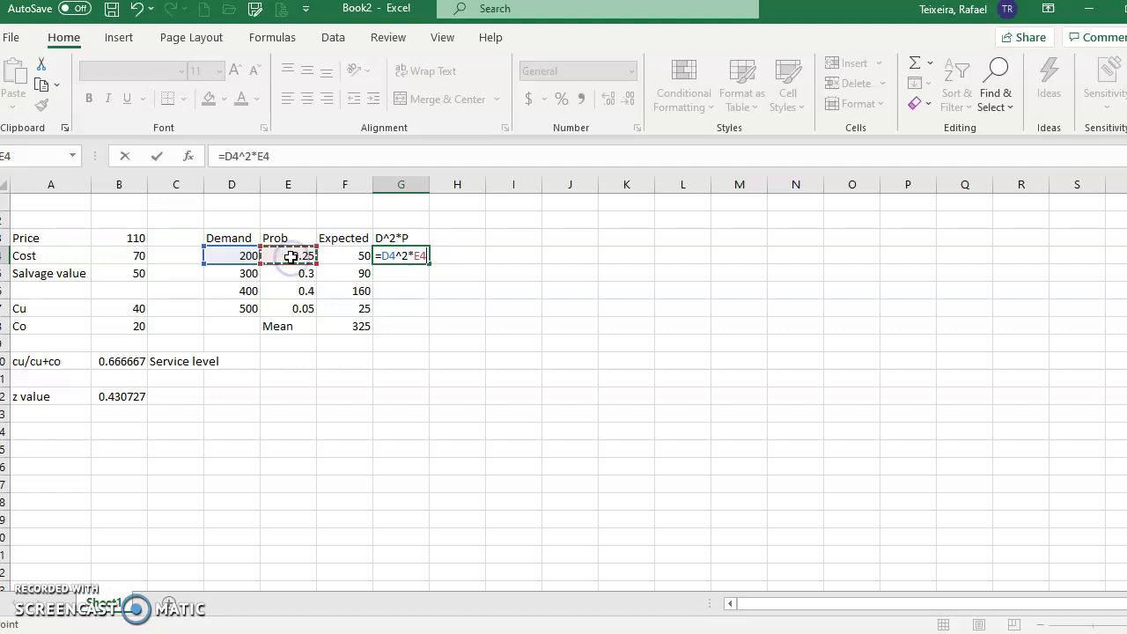
pyautogui.press('Return')
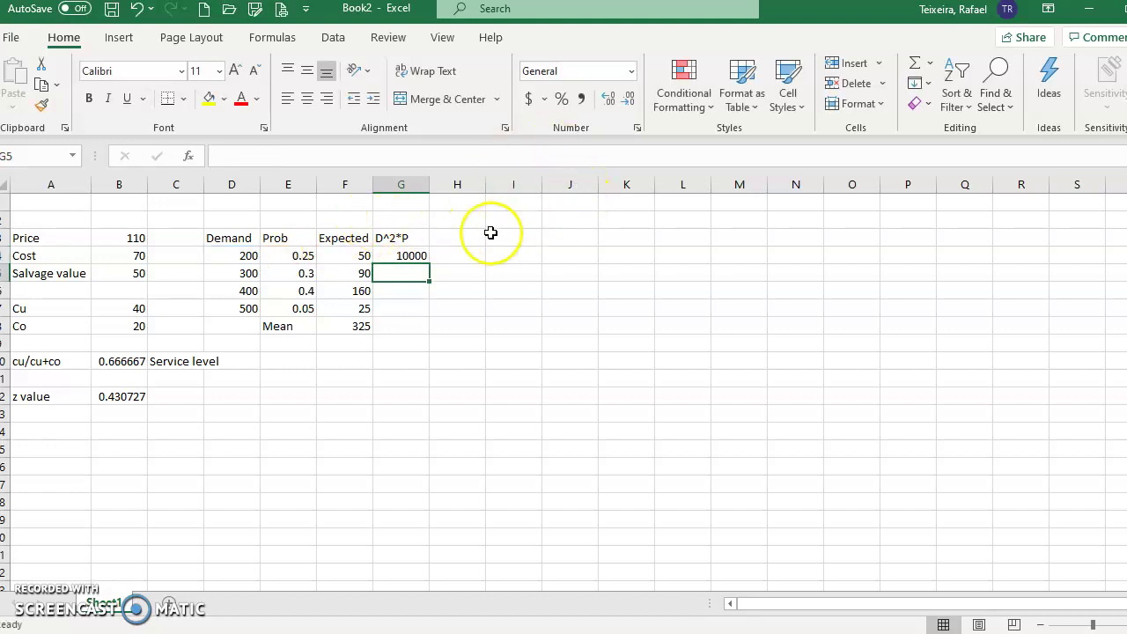
# Fill the G4 formula down to G7 for the remaining demand levels and total the column in cell G8.
pyautogui.click(421, 255)
pyautogui.moveTo(428, 263); pyautogui.dragTo(410, 312)
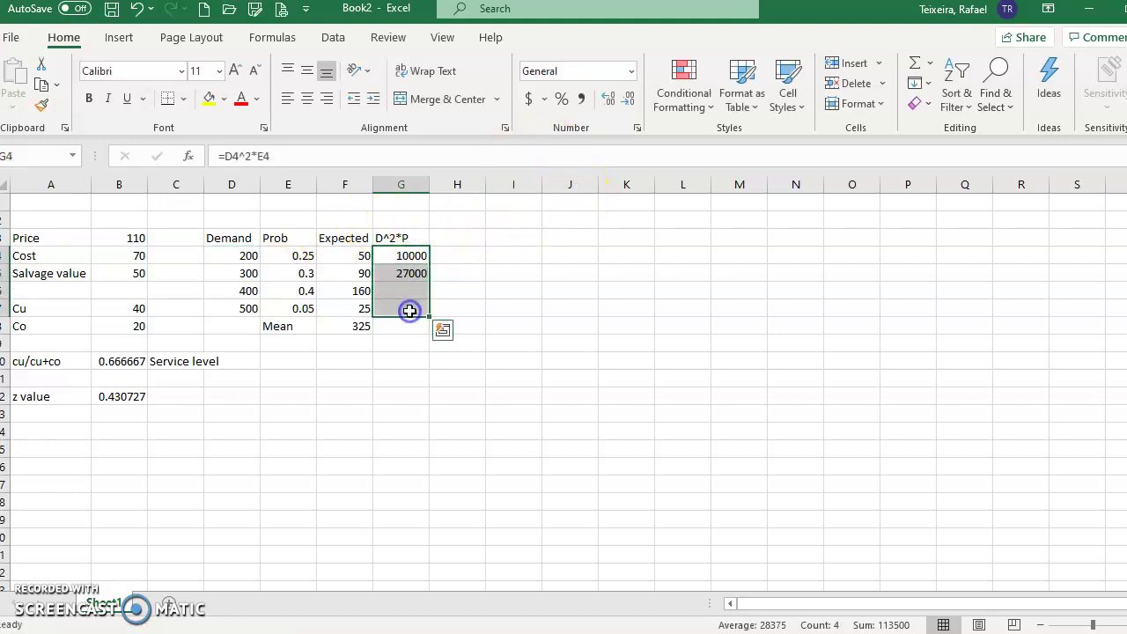
pyautogui.click(410, 324)
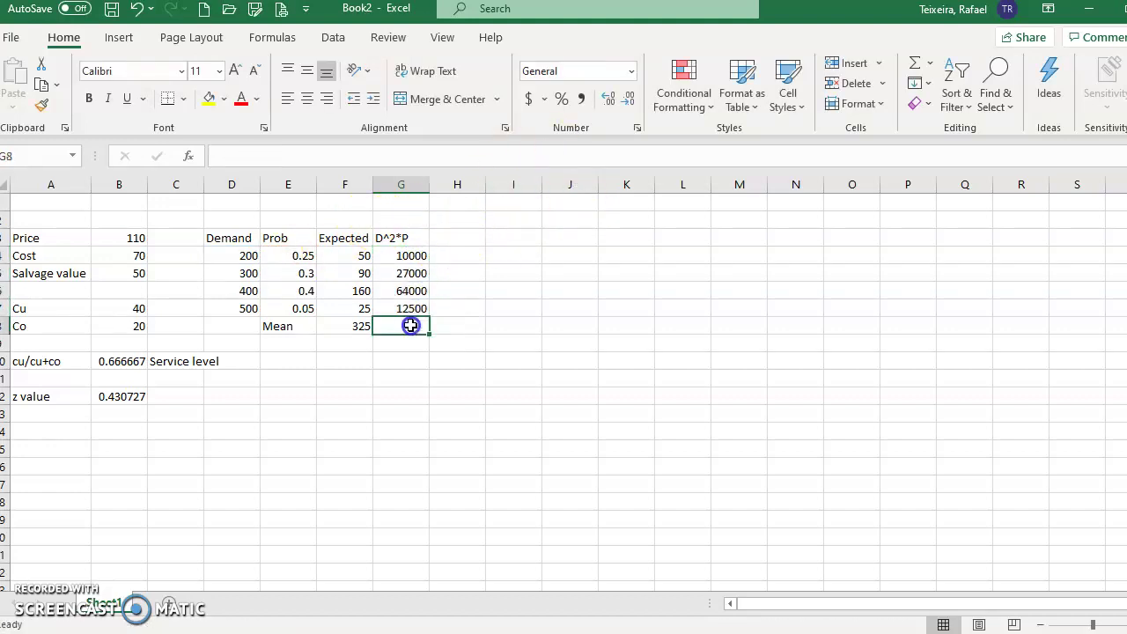
pyautogui.click(915, 65)
pyautogui.click(916, 65)
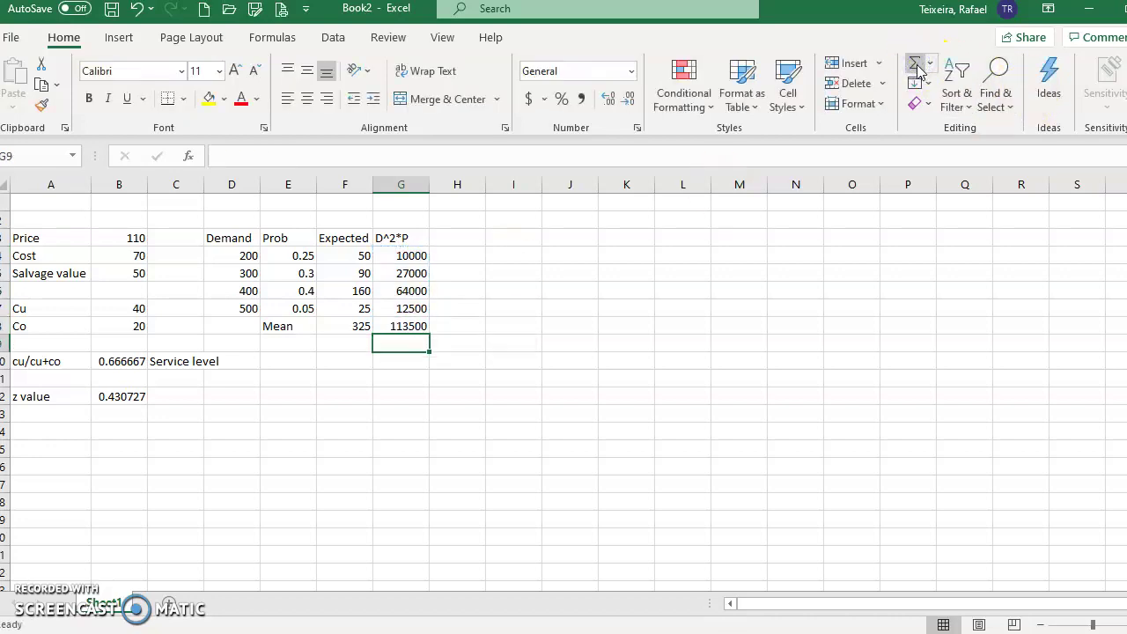
# Enter the label "Var" in cell F10 below the expected demand column.
pyautogui.press('Down')
pyautogui.press('Left')
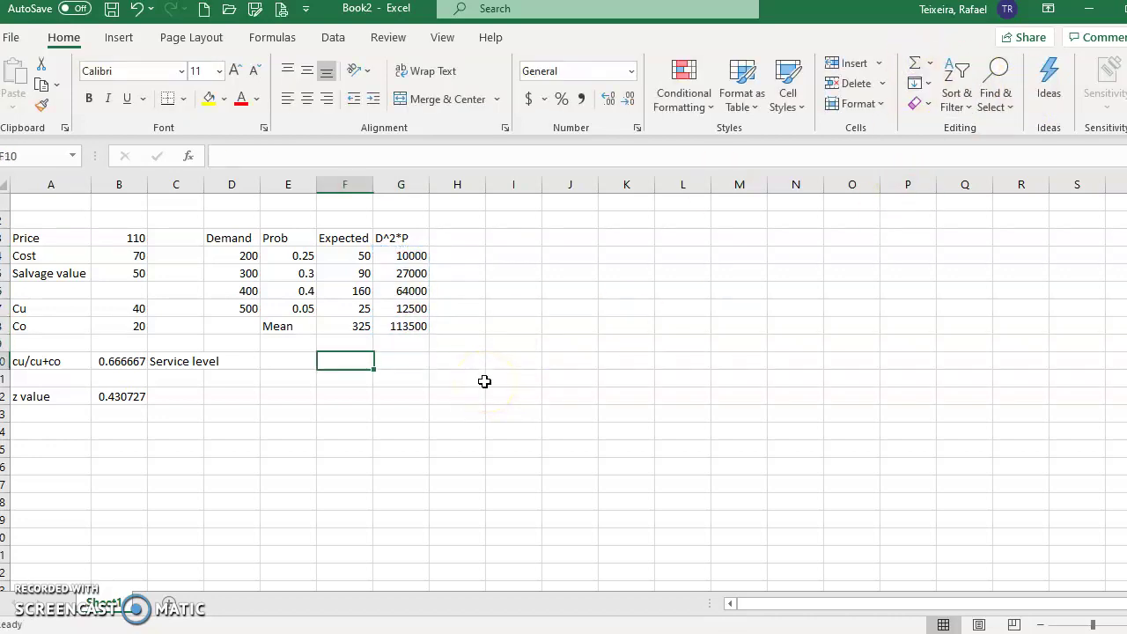
pyautogui.write('Var')
pyautogui.press('Return')
# Calculate the demand variance in cell G10 with the formula =(G8-F8^2).
pyautogui.press('Up')
pyautogui.press('Right')
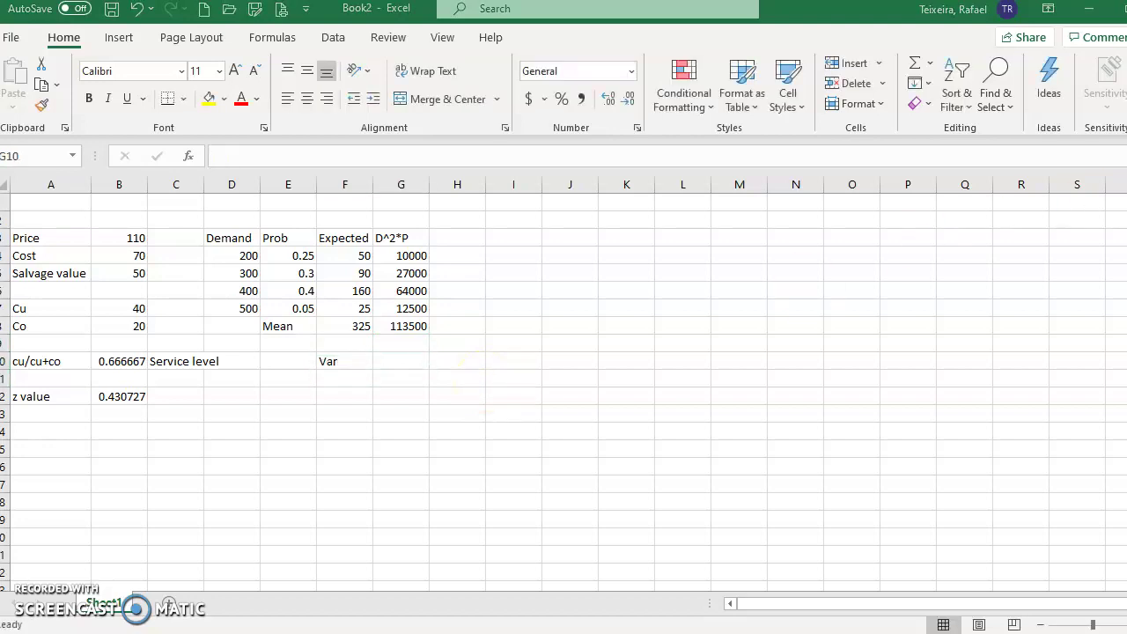
pyautogui.press('F2')
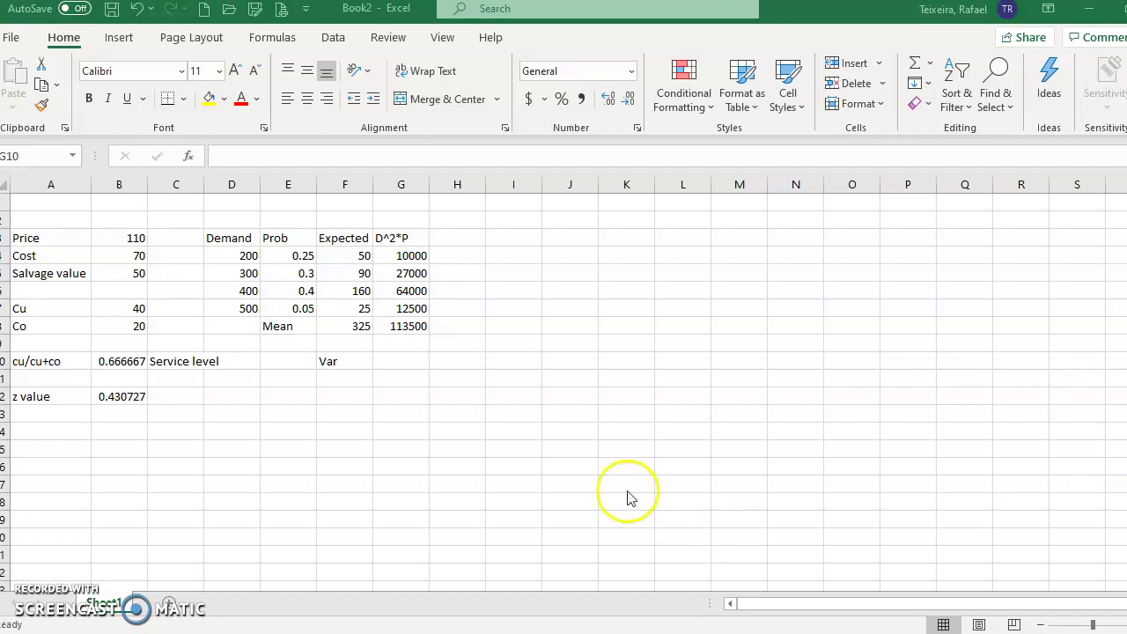
pyautogui.click(411, 364)
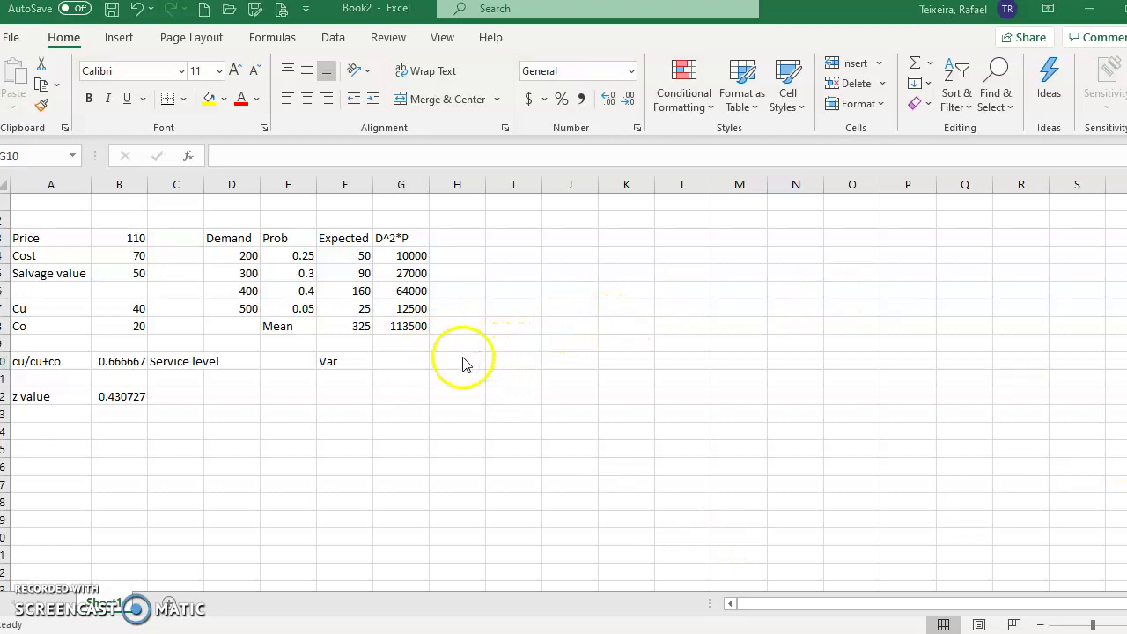
pyautogui.click(411, 361)
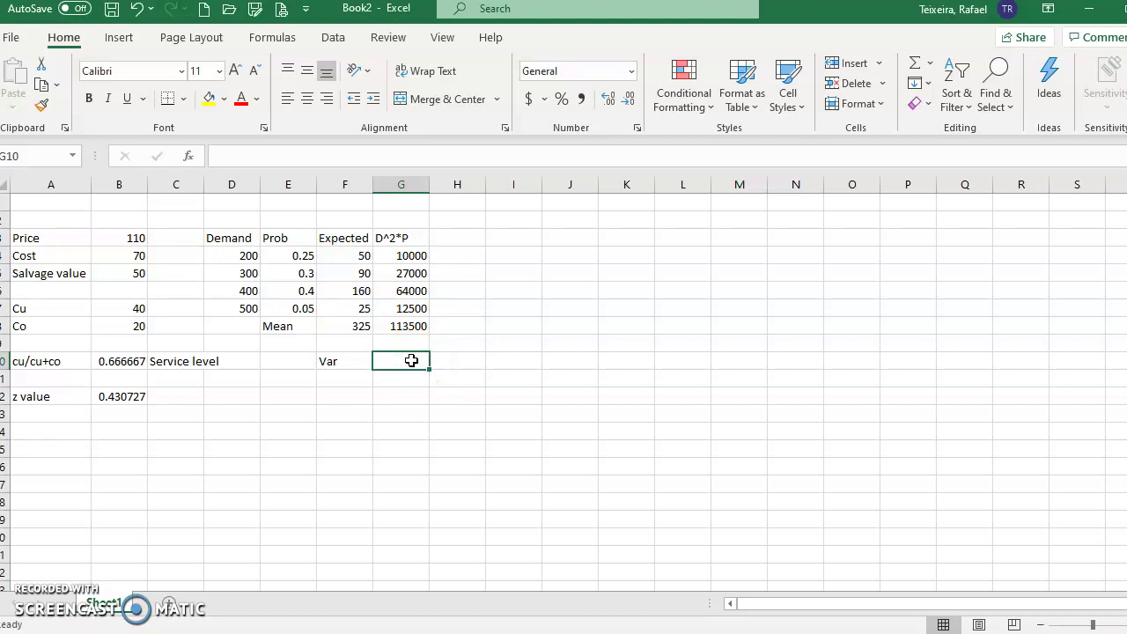
pyautogui.write('=')
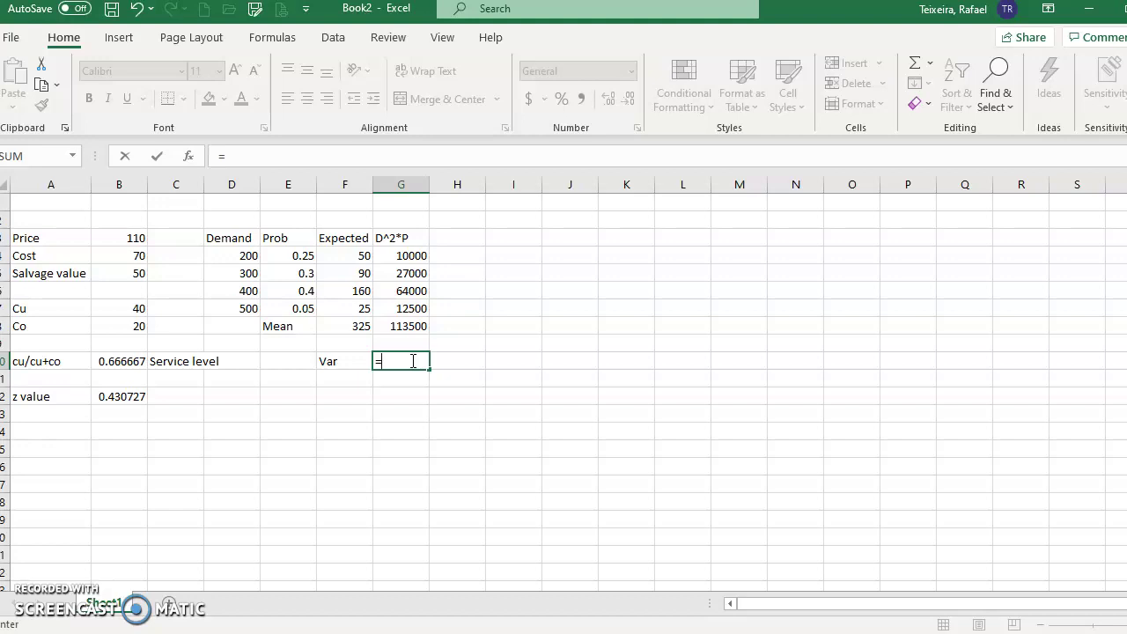
pyautogui.write('(')
pyautogui.click(399, 326)
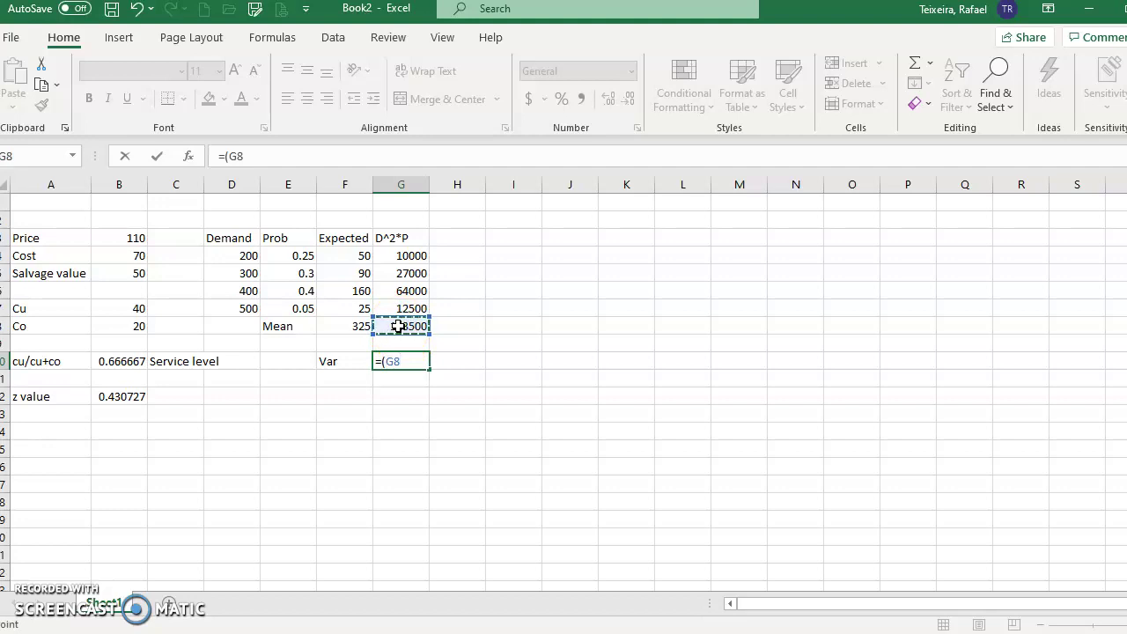
pyautogui.write('-')
pyautogui.click(351, 325)
pyautogui.write('^2')
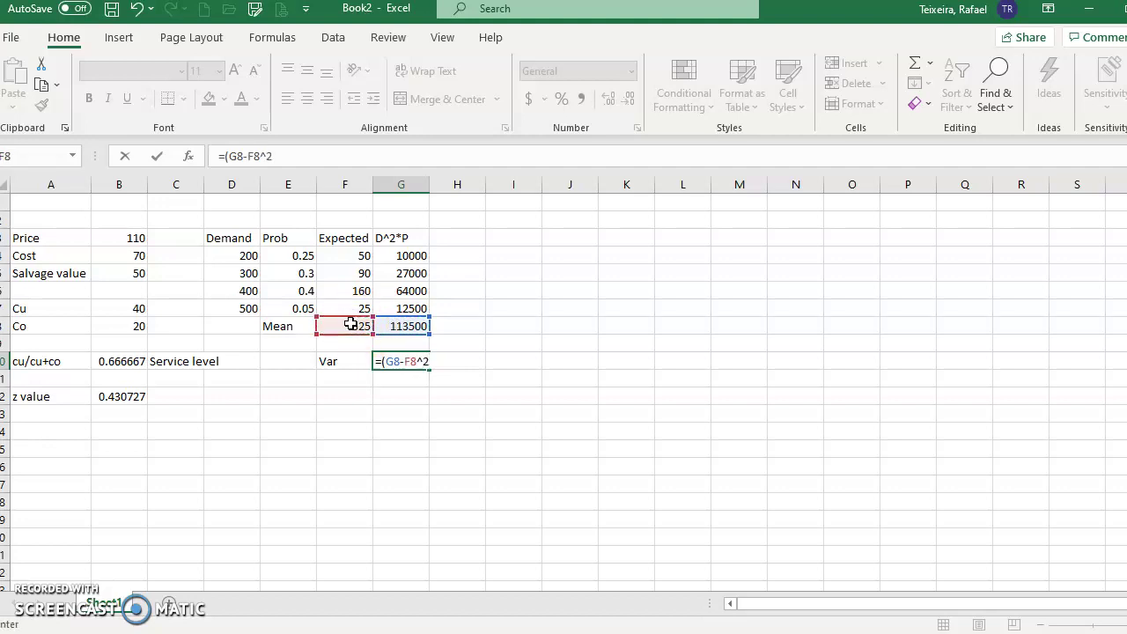
pyautogui.write(')')
pyautogui.press('Return')
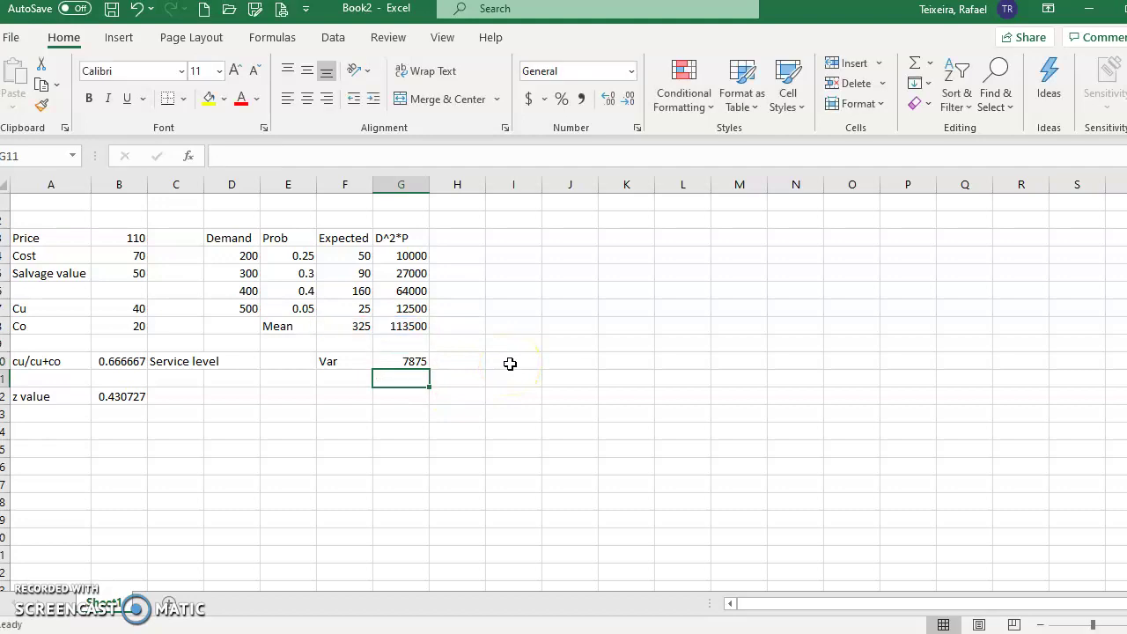
# Enter the label "Std dev" in cell F11 below the variance label.
pyautogui.press('Left')
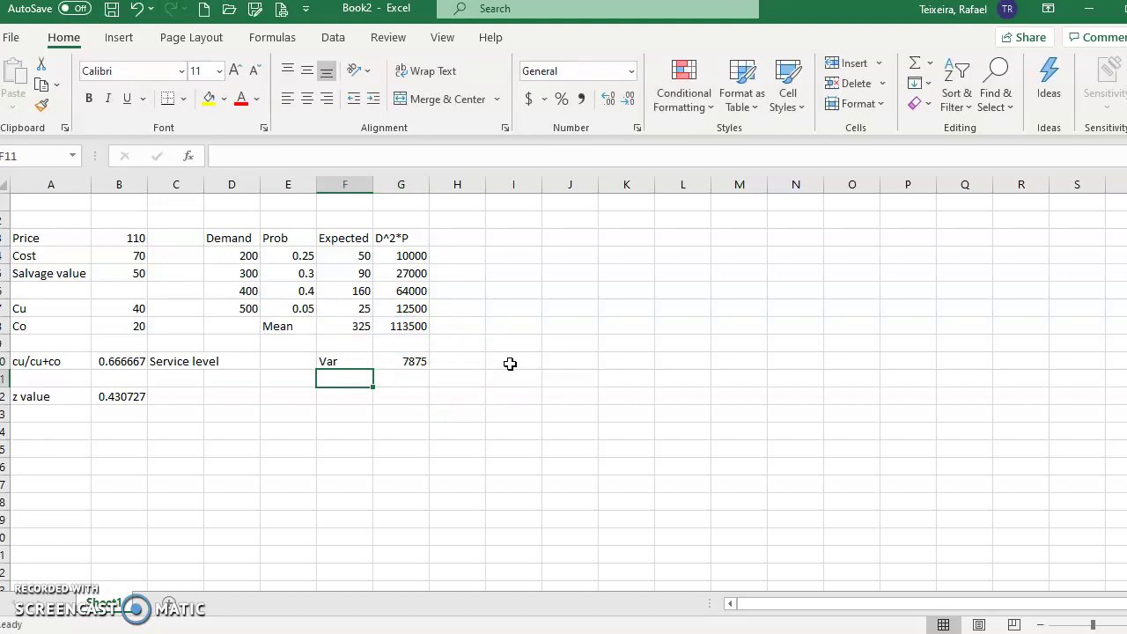
pyautogui.write('Std dev')
pyautogui.press('Tab')
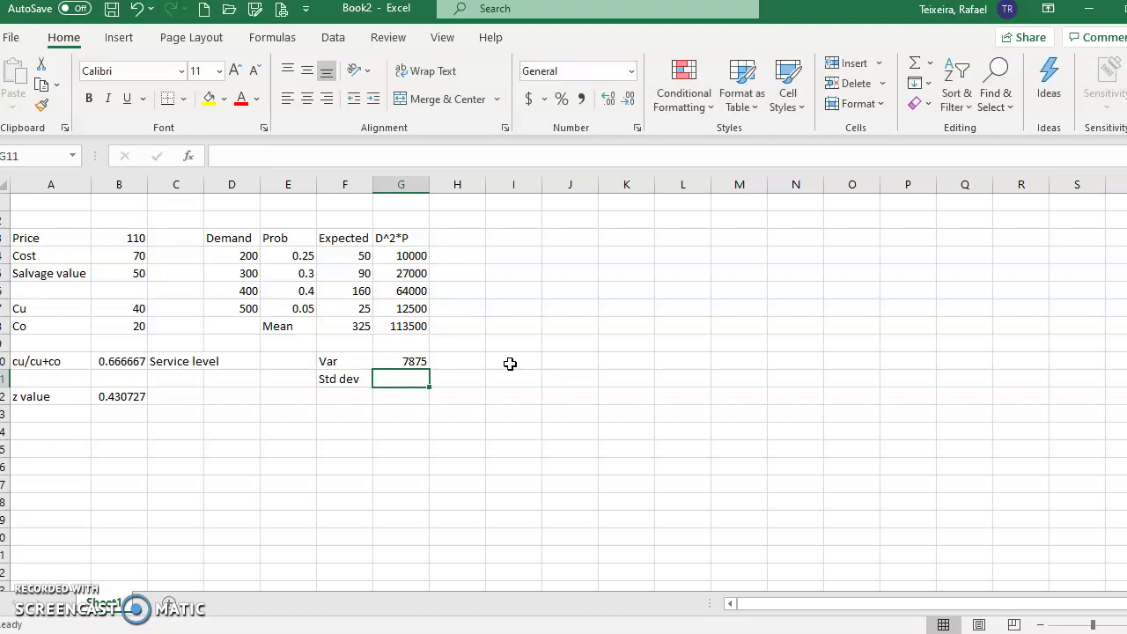
# Calculate the standard deviation in cell G11 as the square root of the variance with =SQRT(G10).
pyautogui.write('=')
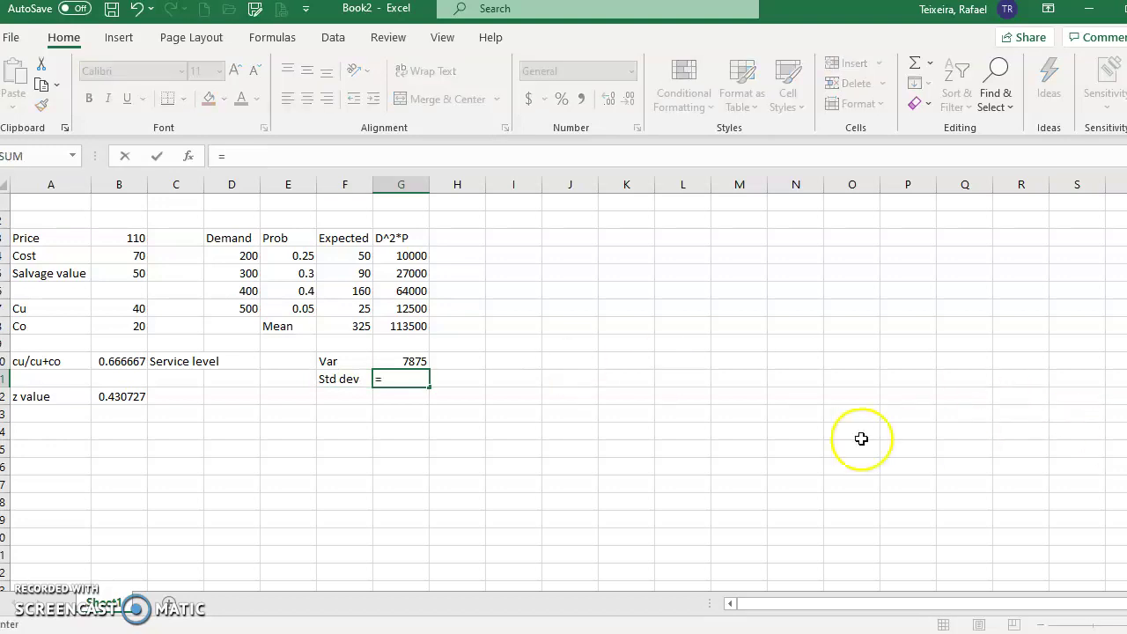
pyautogui.write('sqrt')
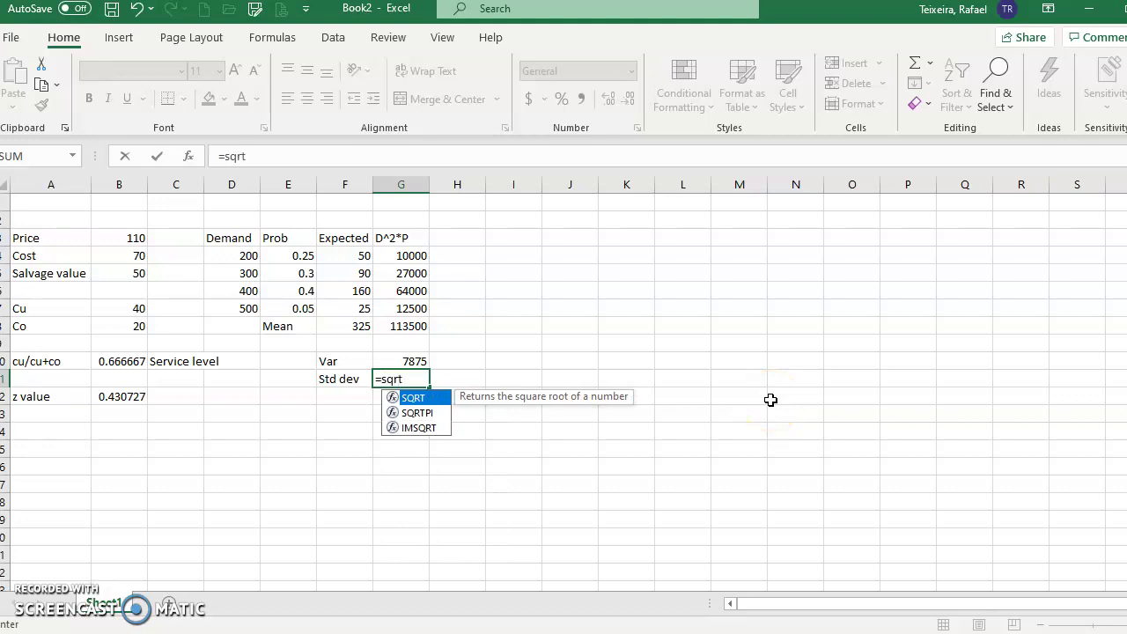
pyautogui.write('(')
pyautogui.click(401, 359)
pyautogui.write(')')
pyautogui.press('Return')
# Enter the label "Answer" in cell D14 below the calculations.
pyautogui.press('Up')
pyautogui.press('Down')
pyautogui.press('Down')
pyautogui.press('Down')
pyautogui.press('Left')
pyautogui.press('Left')
pyautogui.press('Left')
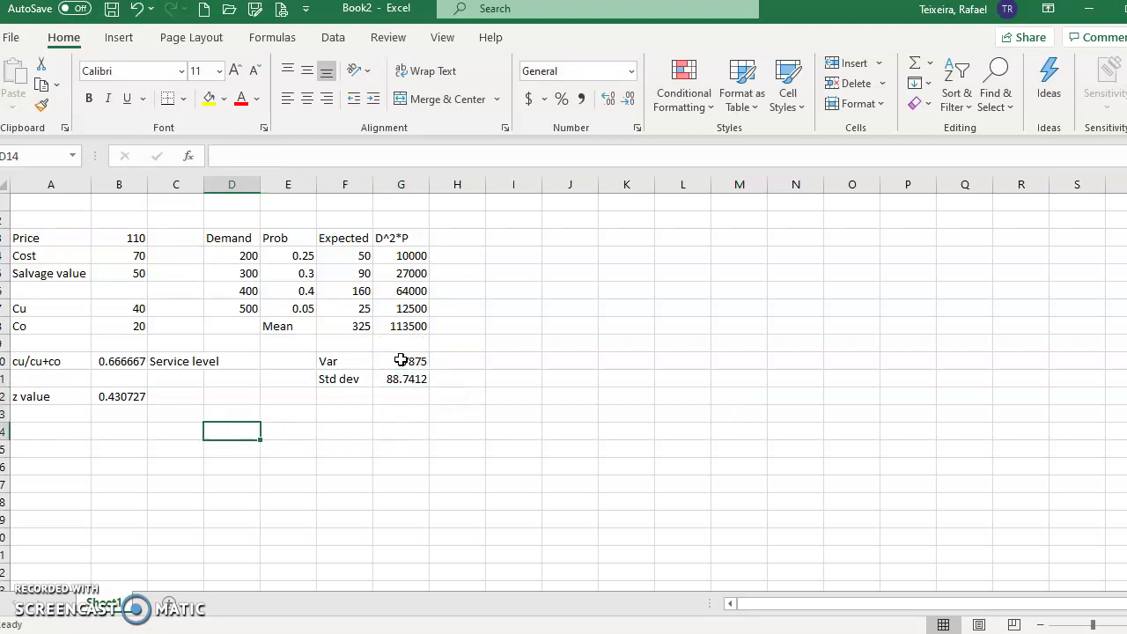
pyautogui.write('Answer')
pyautogui.press('BackSpace')
pyautogui.press('BackSpace')
pyautogui.press('BackSpace')
pyautogui.press('BackSpace')
pyautogui.write('swer')
pyautogui.press('BackSpace')
pyautogui.press('BackSpace')
pyautogui.press('BackSpace')
pyautogui.write('we')
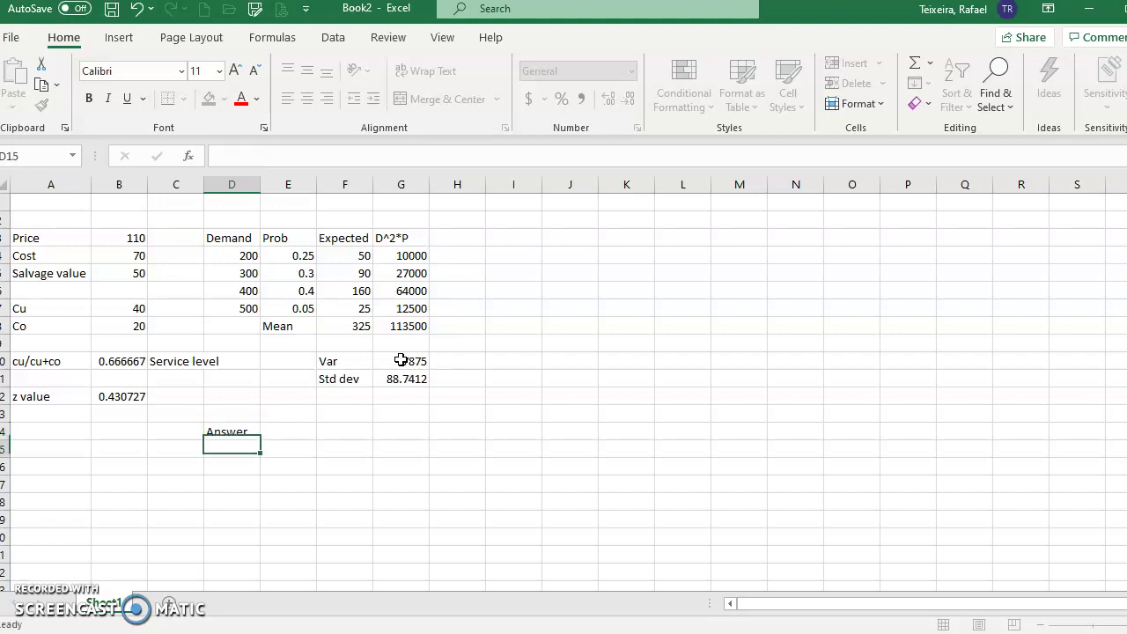
pyautogui.write('r')
pyautogui.press('Tab')
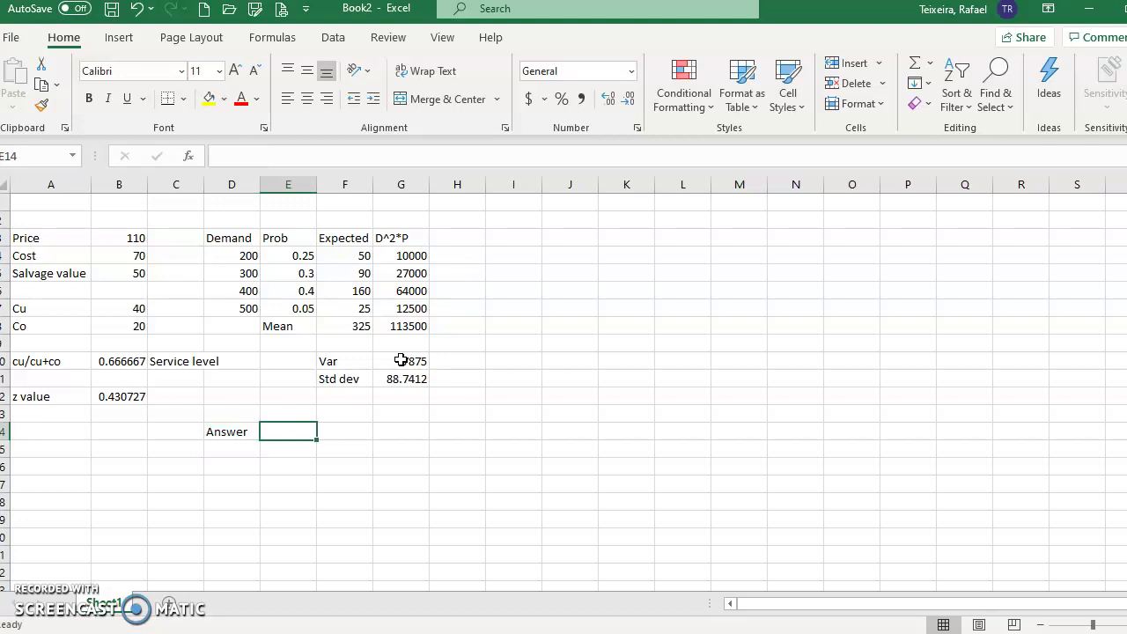
# Calculate the optimal order quantity in cell E14 from the mean, z value and standard deviation with =F8+B12*G11.
pyautogui.write('=')
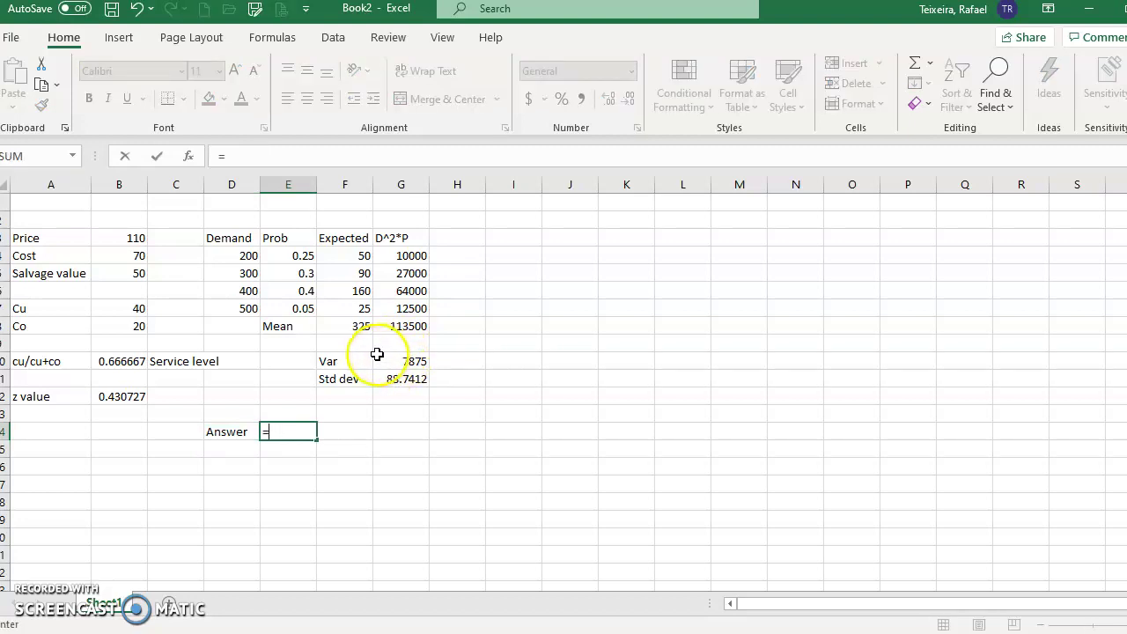
pyautogui.click(354, 325)
pyautogui.write('+')
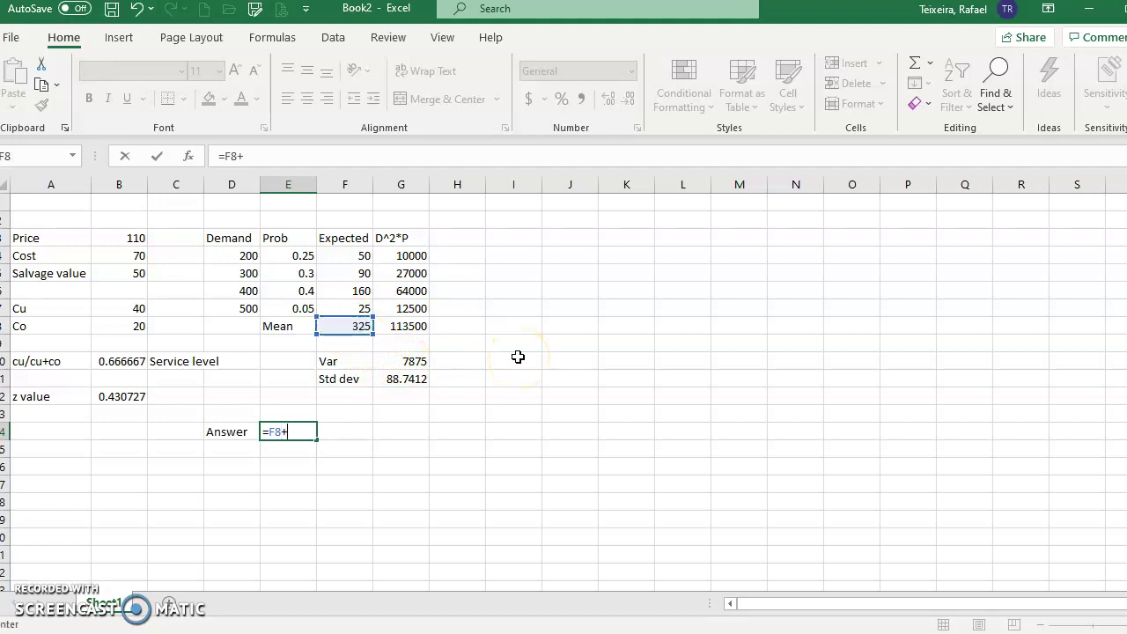
pyautogui.click(129, 395)
pyautogui.write('*')
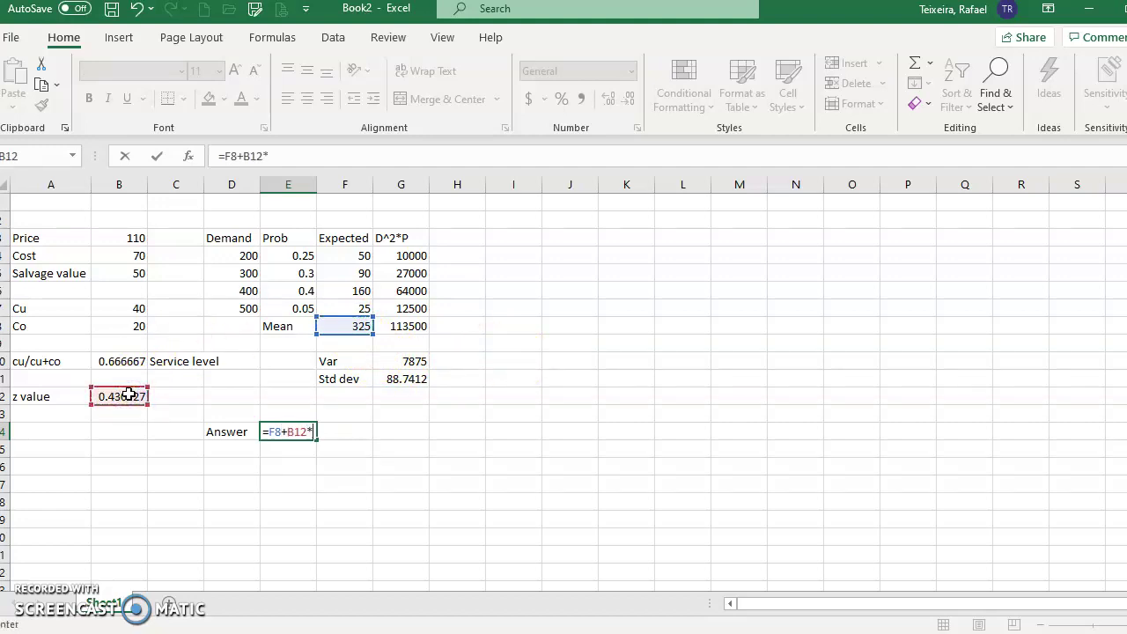
pyautogui.click(418, 377)
pyautogui.press('Return')
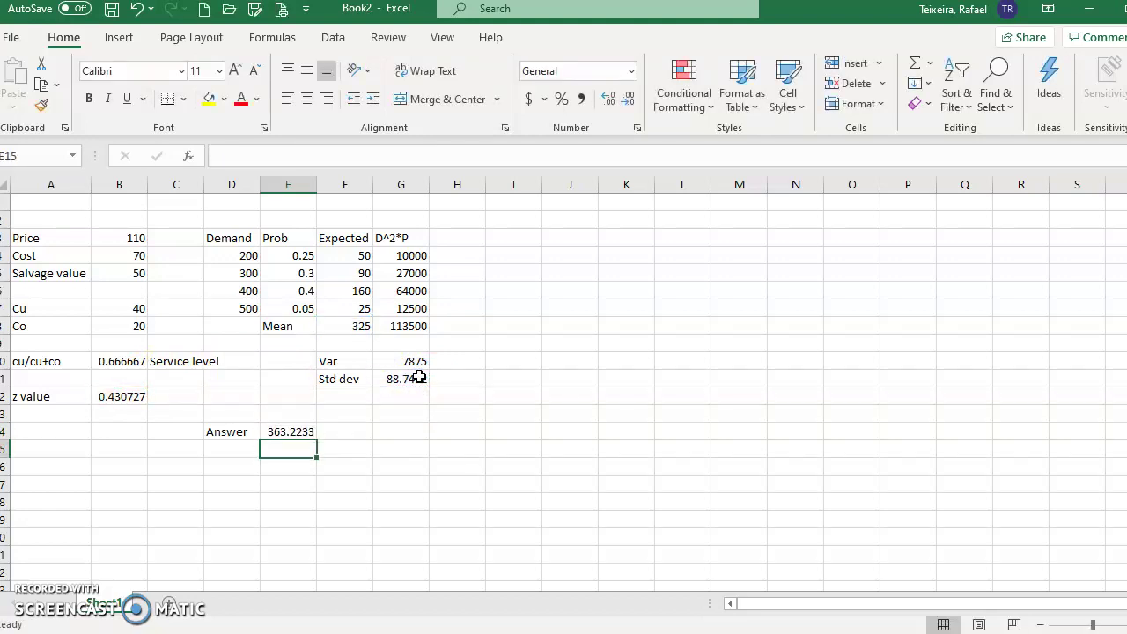
pyautogui.press('Up')
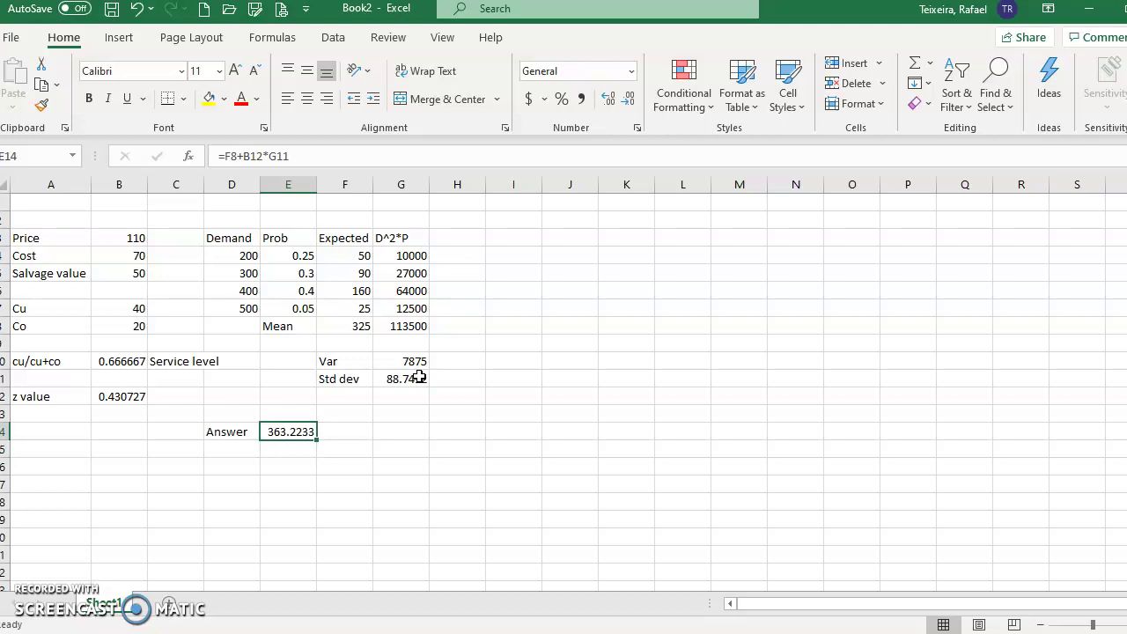
# Switch to the PowerPoint slide for Problem 5 and add the answer "363.22 shoes" below the optimal number of shoes question.
pyautogui.hotkey('alt', 'Tab')
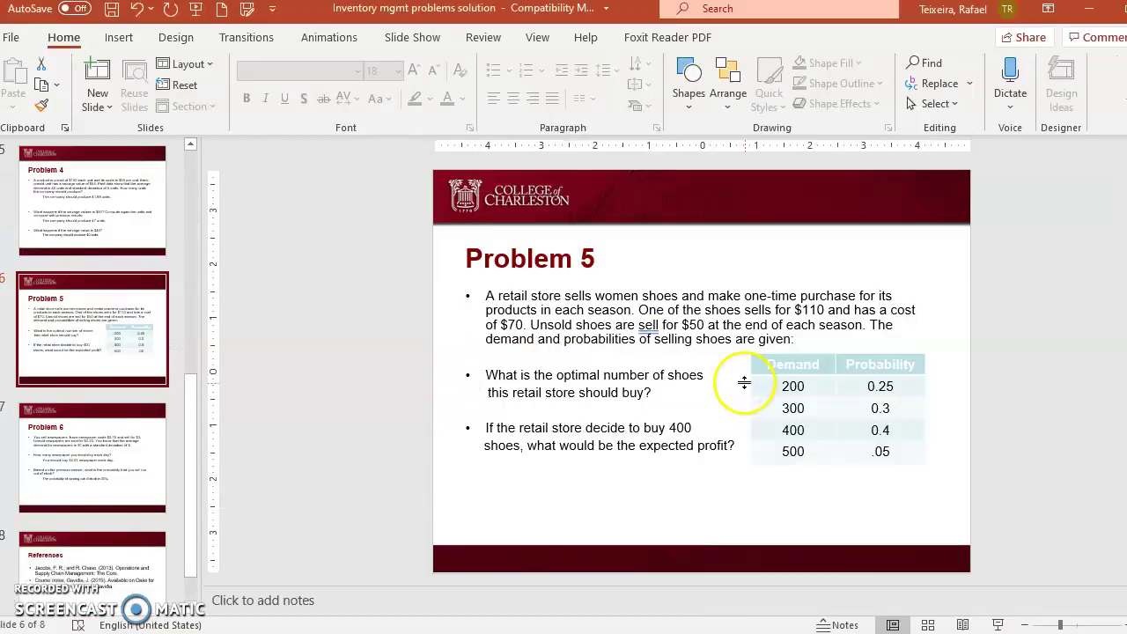
pyautogui.click(672, 395)
pyautogui.press('Return')
pyautogui.press('Return')
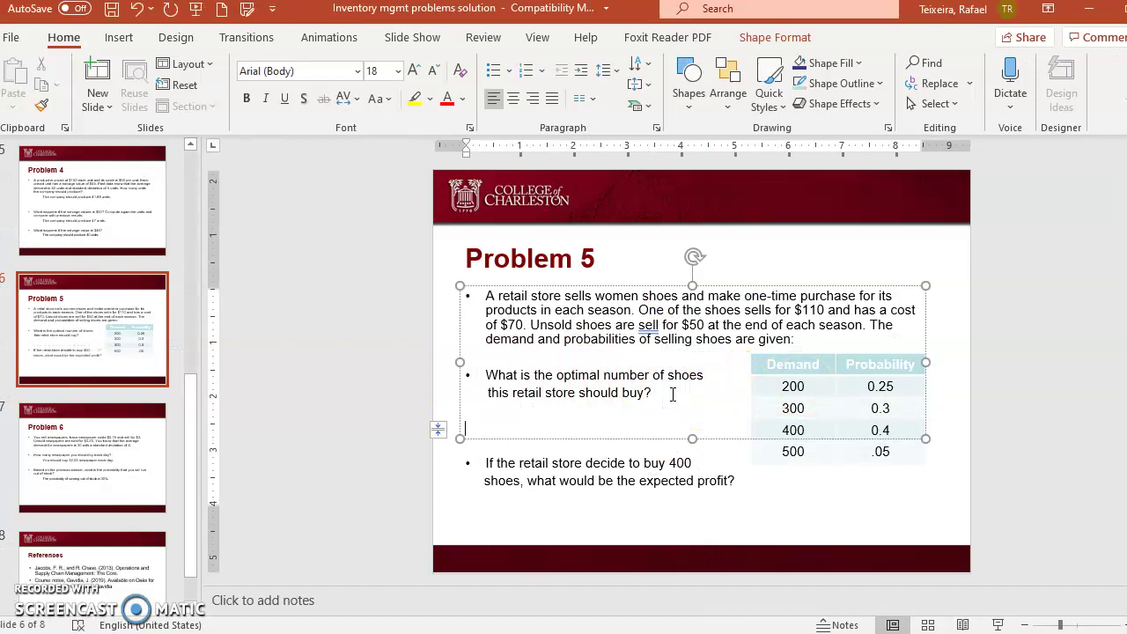
pyautogui.press('BackSpace')
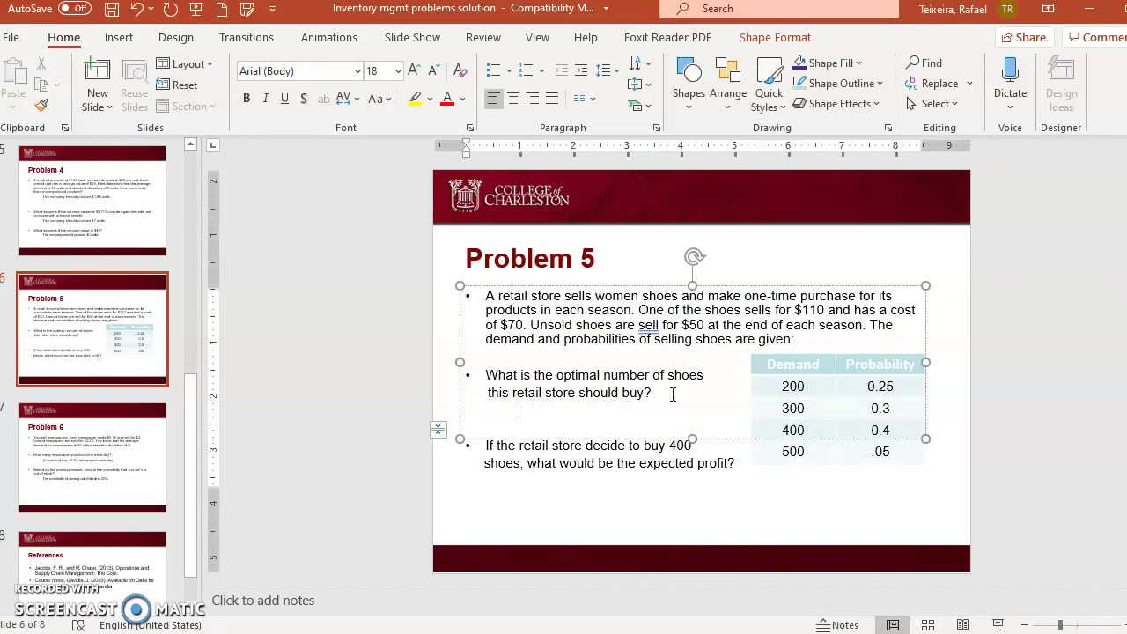
pyautogui.write('363.22 shoes')
pyautogui.click(744, 493)
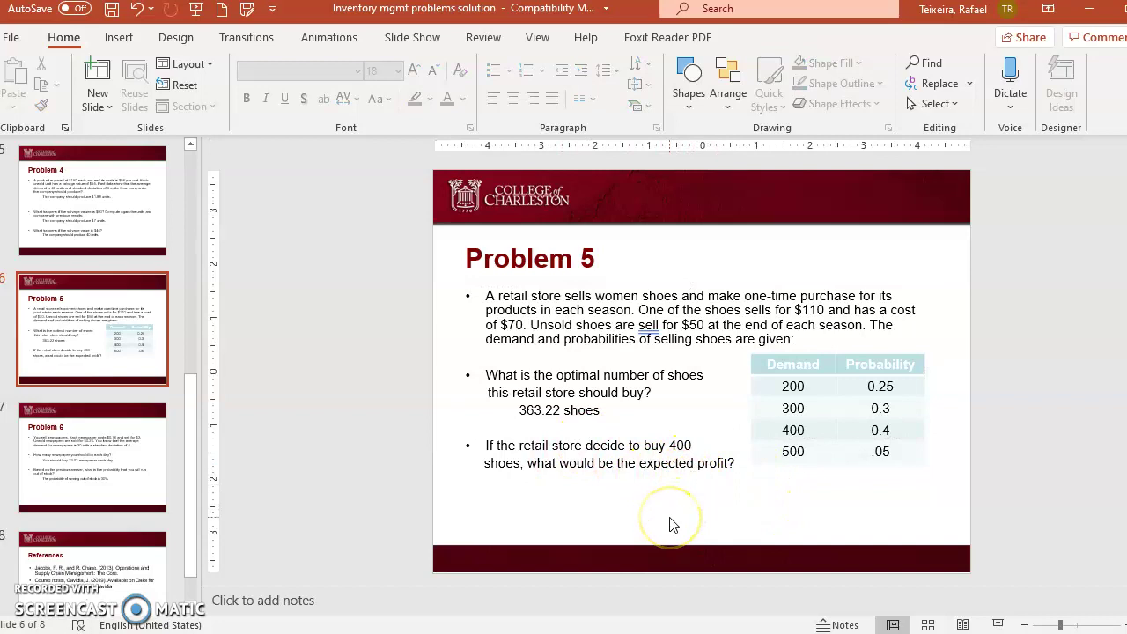
# Switch back to the Book2 workbook in Excel and copy the demand and probability range D3:E6 to cell J3.
pyautogui.hotkey('alt', 'Tab')
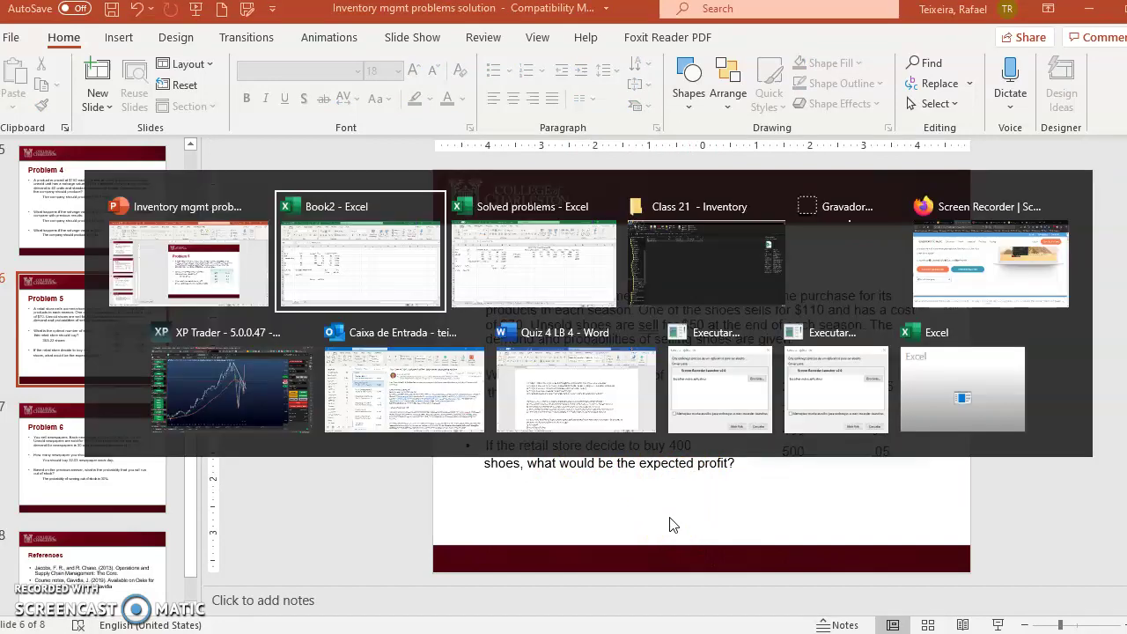
pyautogui.click(626, 240)
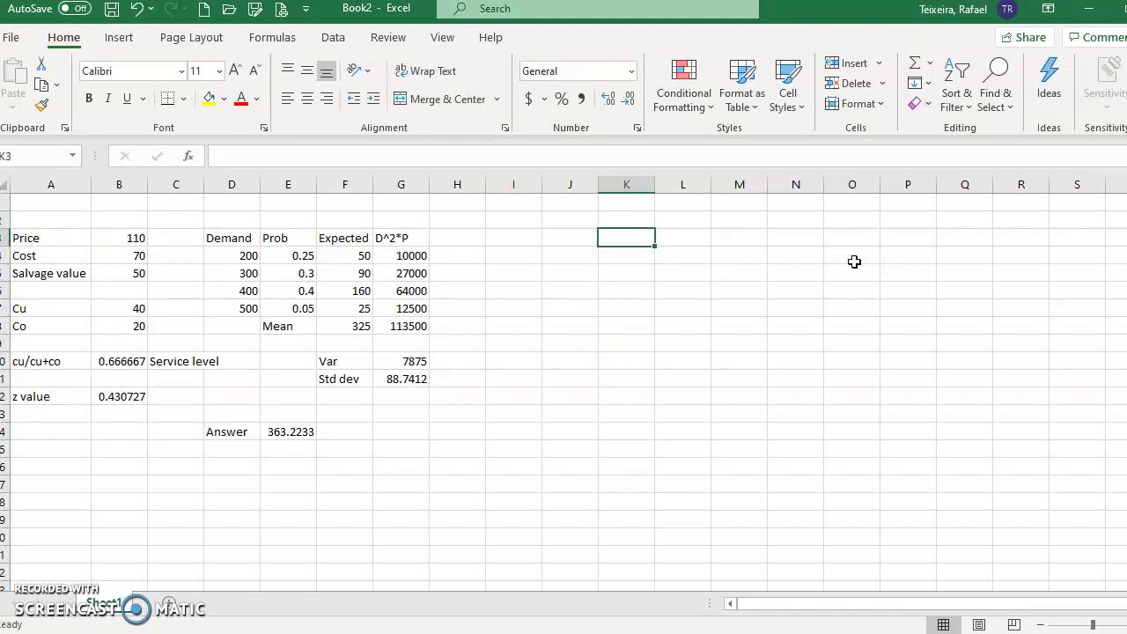
pyautogui.moveTo(231, 309); pyautogui.dragTo(378, 309)
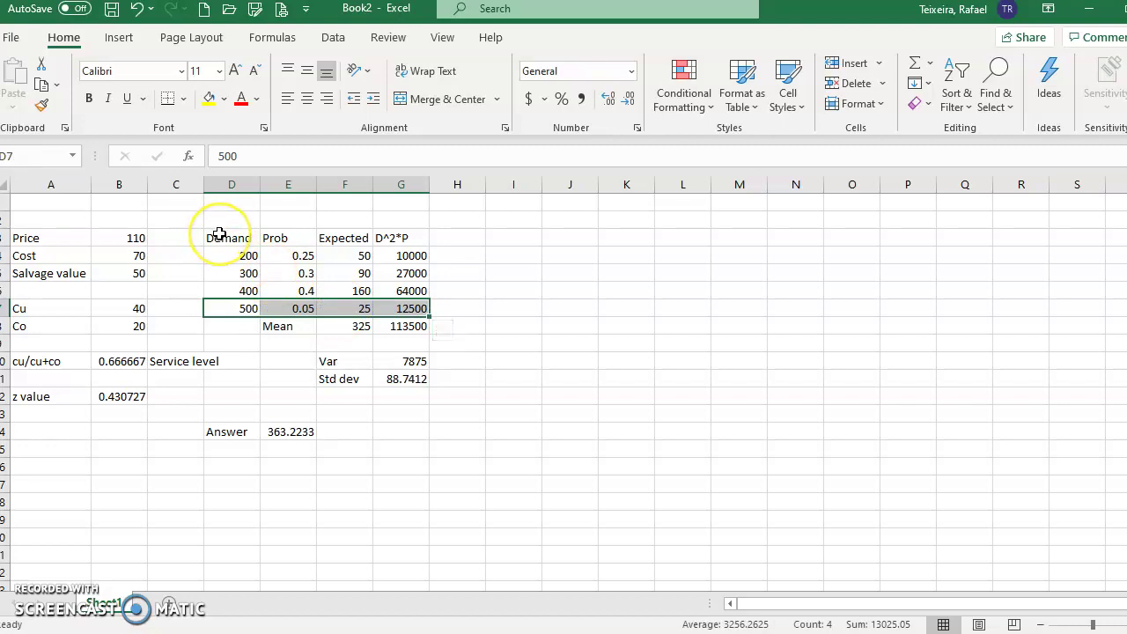
pyautogui.moveTo(219, 234); pyautogui.dragTo(285, 290)
pyautogui.hotkey('ctrl', 'c')
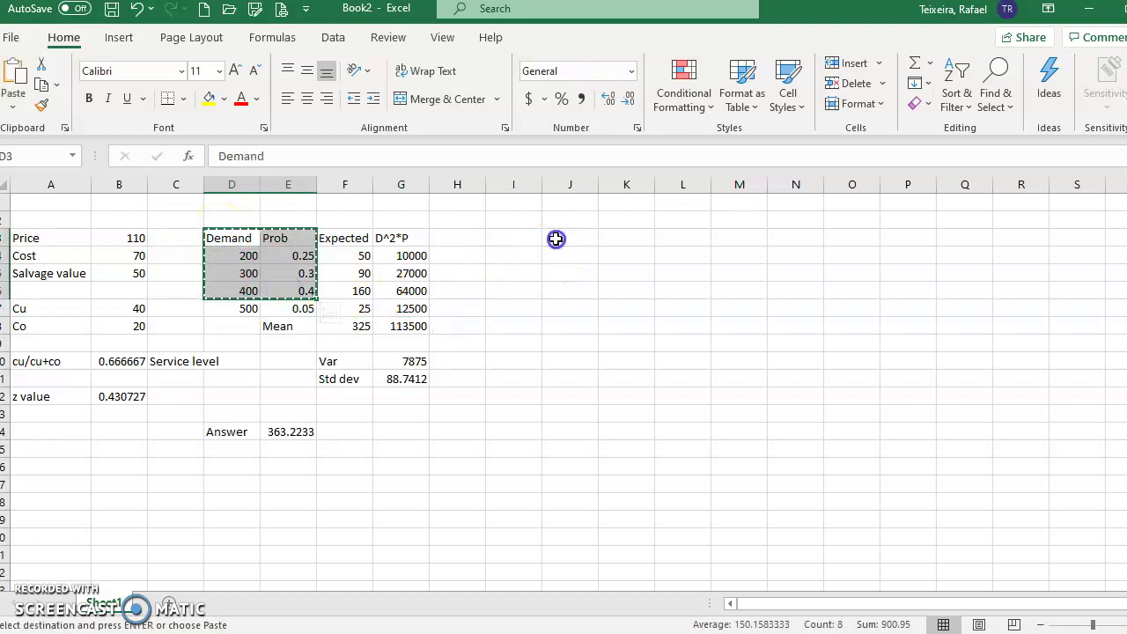
pyautogui.click(554, 239)
pyautogui.hotkey('ctrl', 'v')
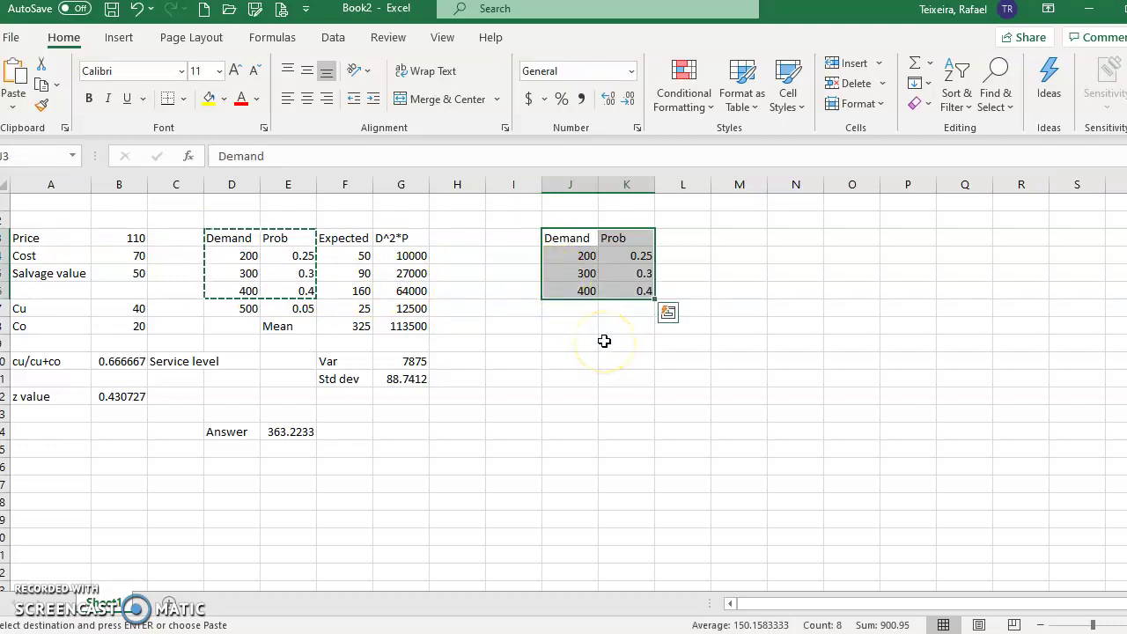
# Enter the header "Leftover" in cell L3 beside the copied probabilities.
pyautogui.click(680, 238)
pyautogui.write('L')
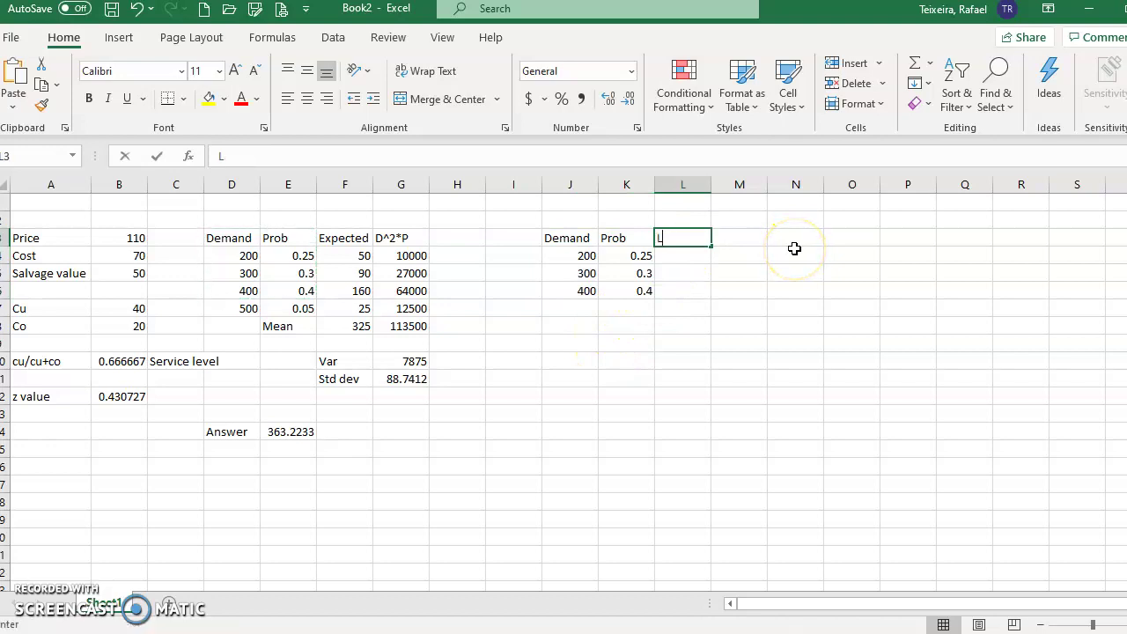
pyautogui.write('eftover')
pyautogui.press('Return')
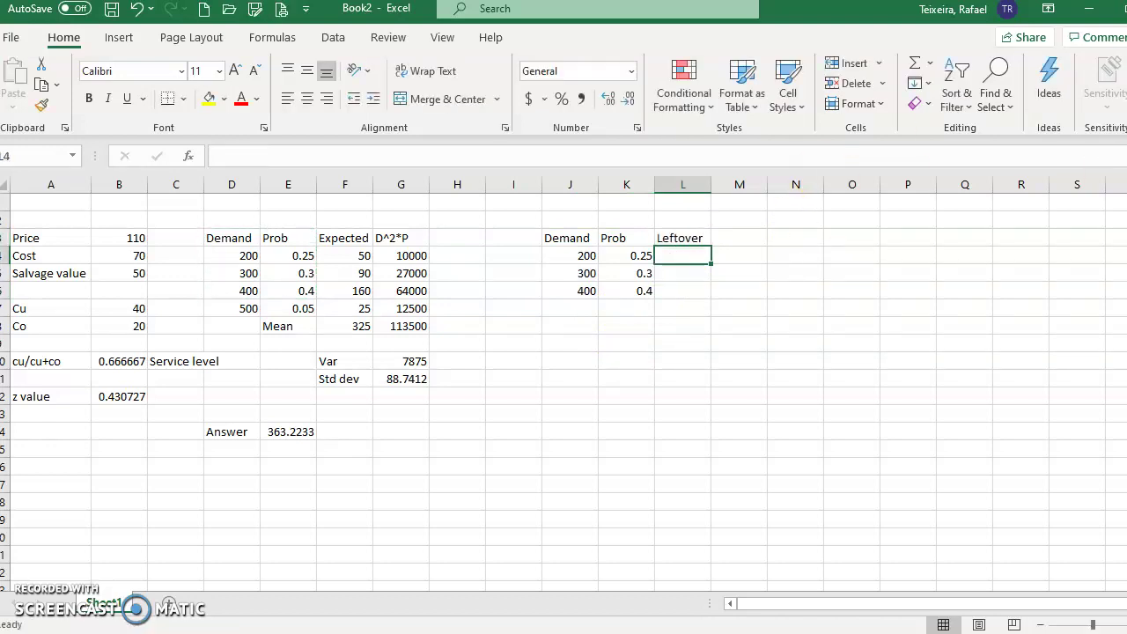
pyautogui.press('F2')
pyautogui.press('Escape')
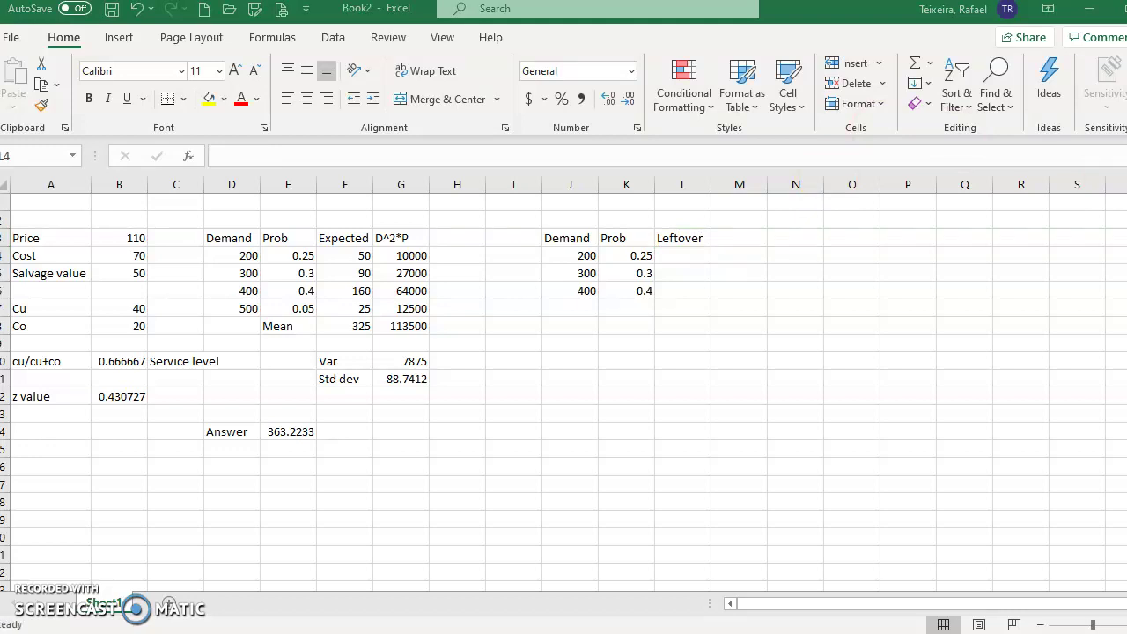
pyautogui.click(671, 255)
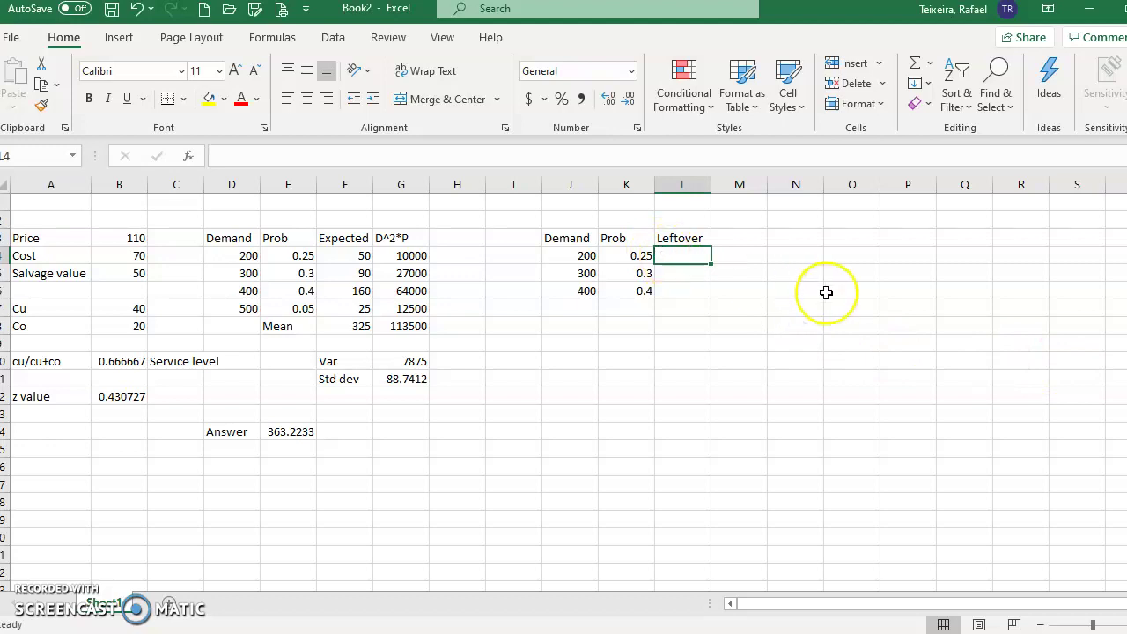
pyautogui.write('=400-')
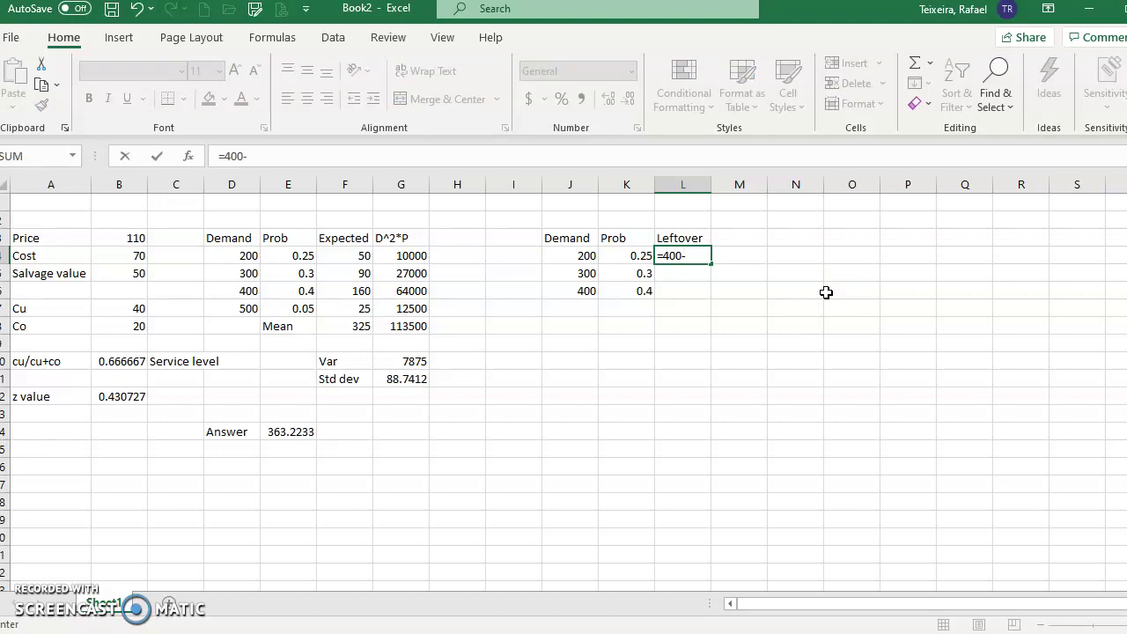
pyautogui.click(739, 238)
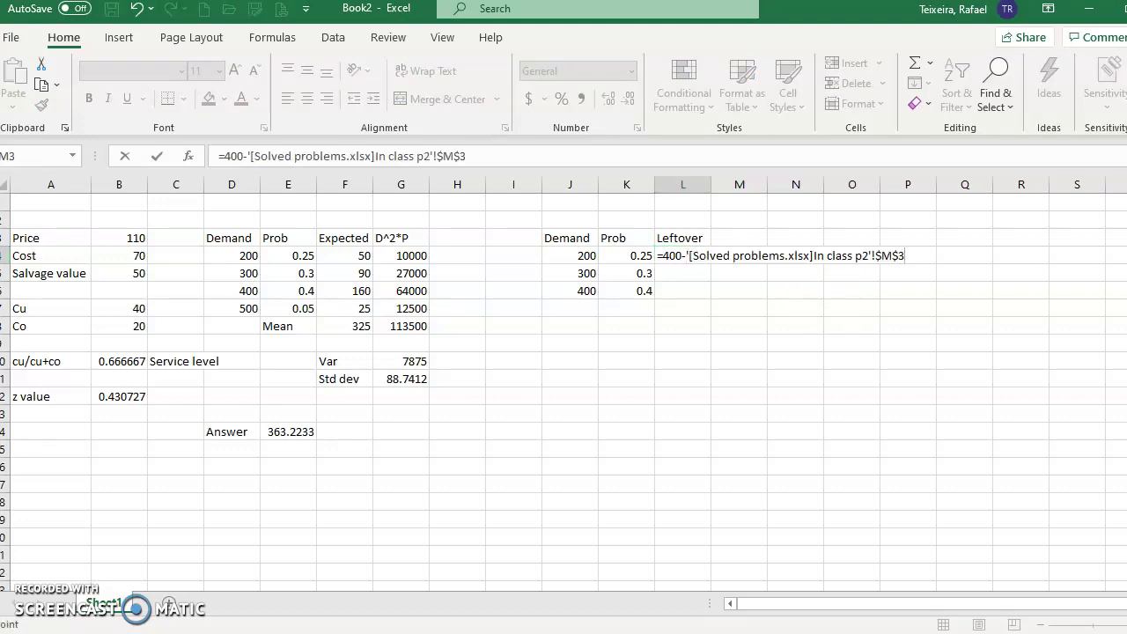
pyautogui.press('Escape')
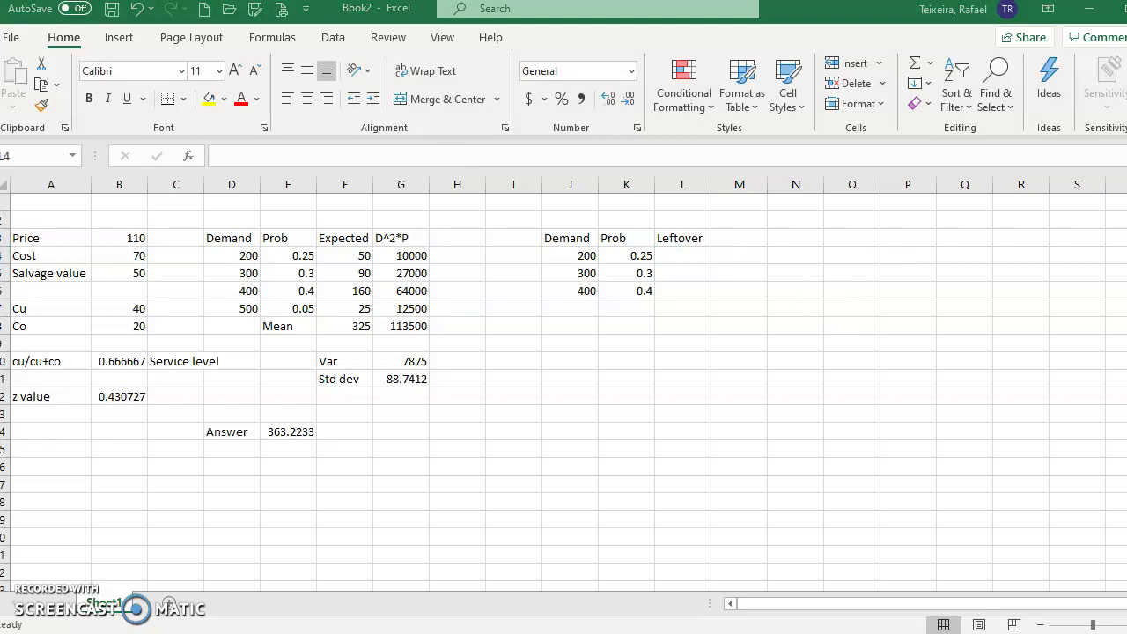
pyautogui.press('F2')
pyautogui.press('Escape')
# Calculate the leftover shoes for a demand of 200 in cell L4 with =400-J4.
pyautogui.click(684, 249)
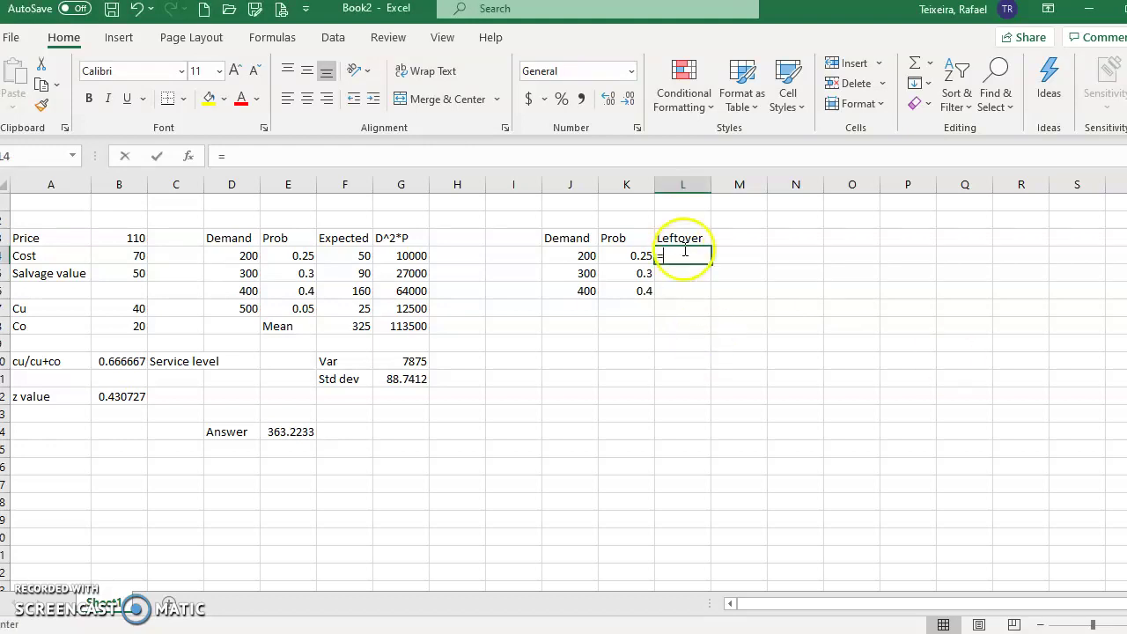
pyautogui.write('=400-')
pyautogui.click(570, 256)
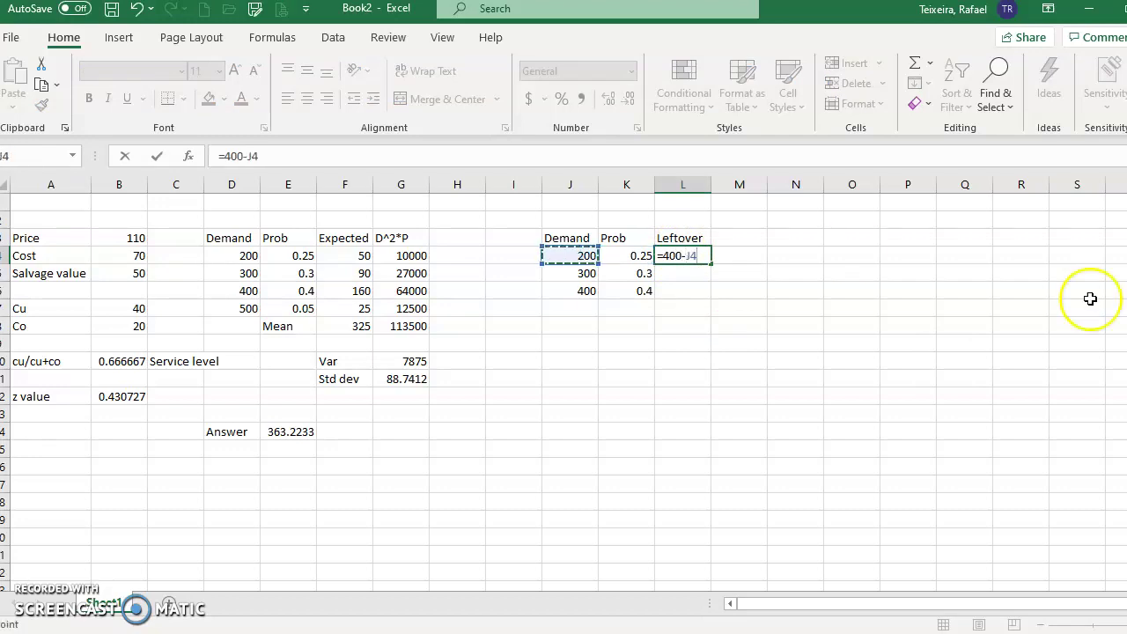
pyautogui.press('Return')
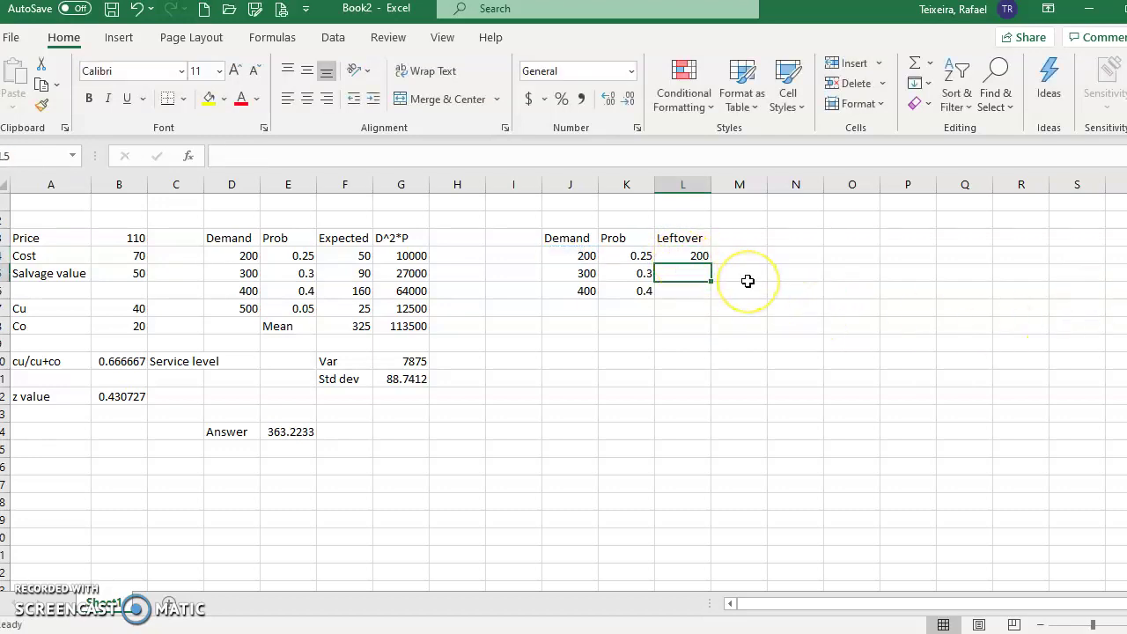
# Calculate the leftover shoes for the demands of 300 and 400 with =400-J5 in L5 and =400-J6 in L6.
pyautogui.write('=400')
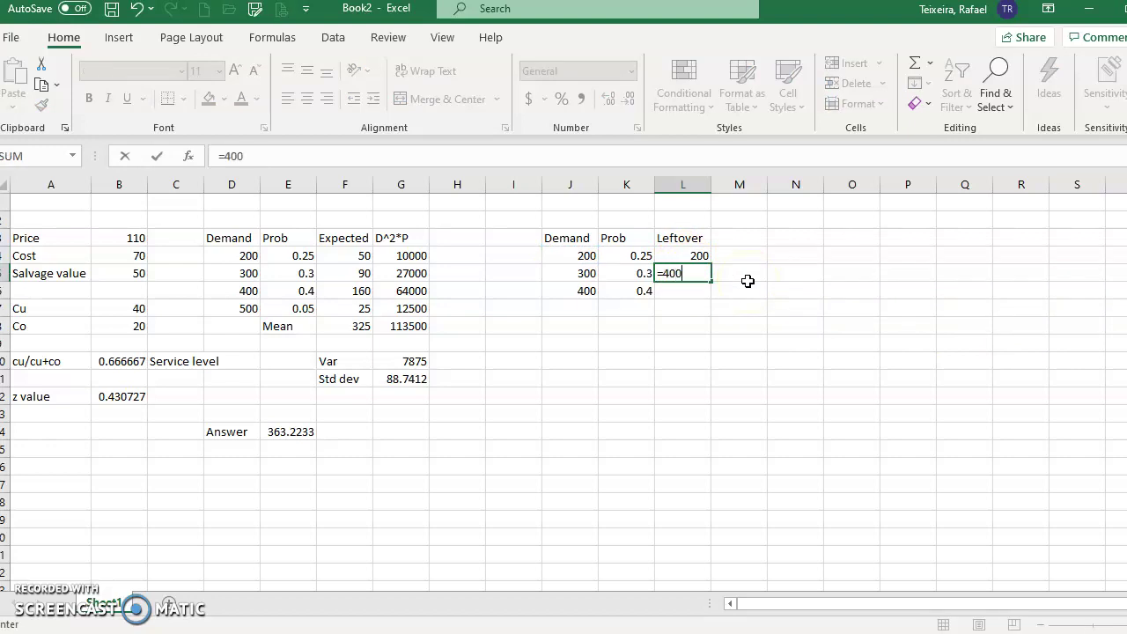
pyautogui.write('-J5')
pyautogui.press('Return')
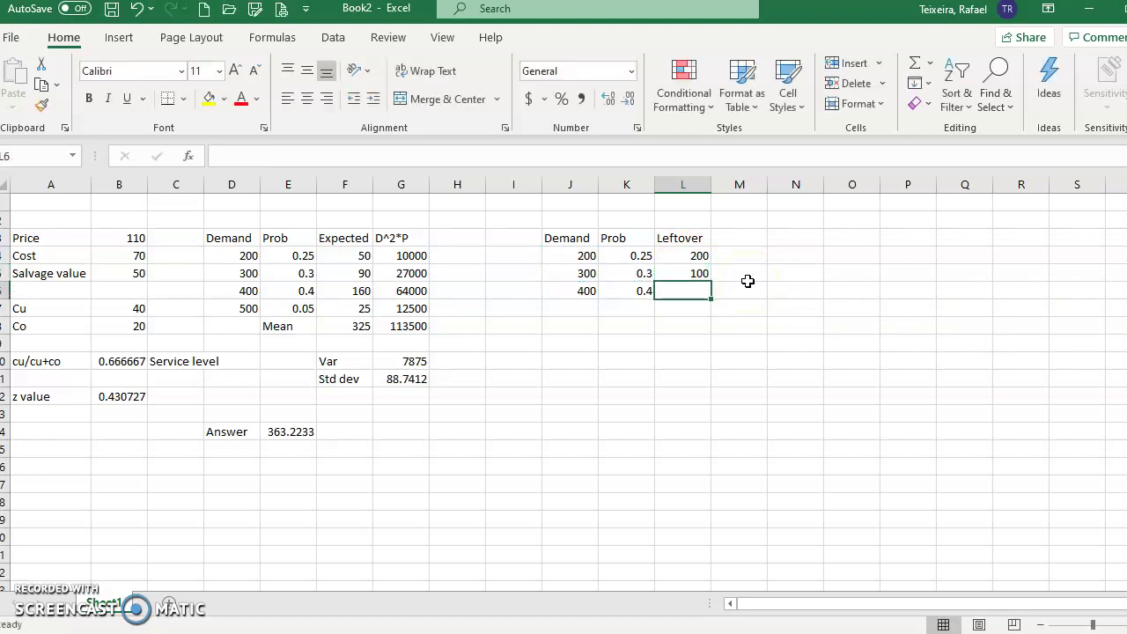
pyautogui.write('=')
pyautogui.write('000')
pyautogui.press('BackSpace')
pyautogui.write('J6')
pyautogui.press('Return')
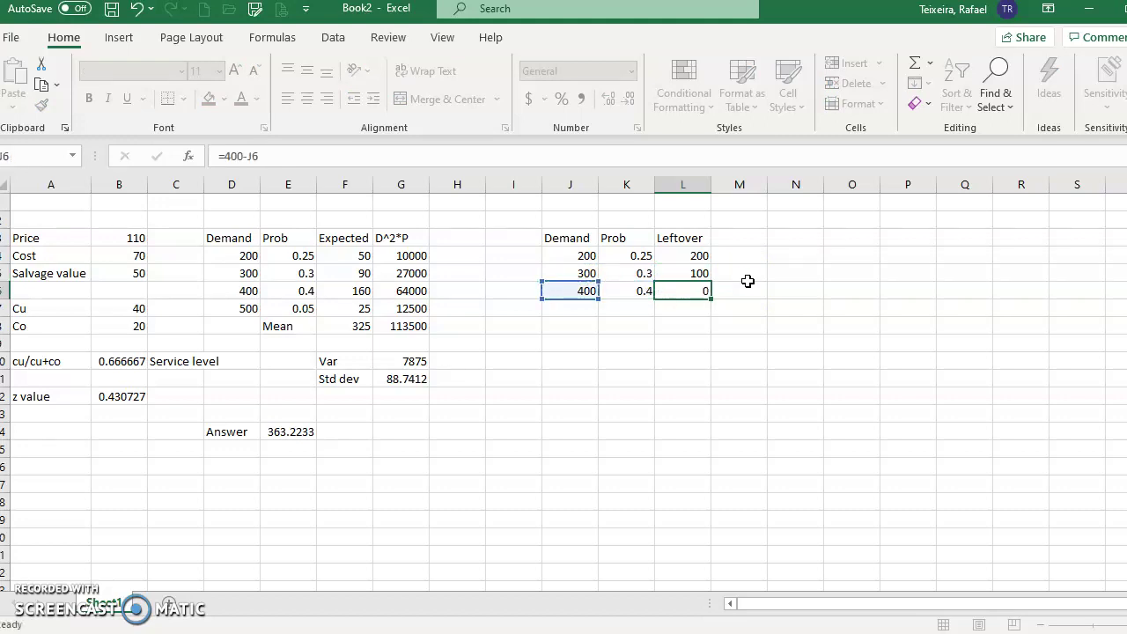
# Enter the header "Profit" in cell M3 beside the Leftover column.
pyautogui.click(727, 237)
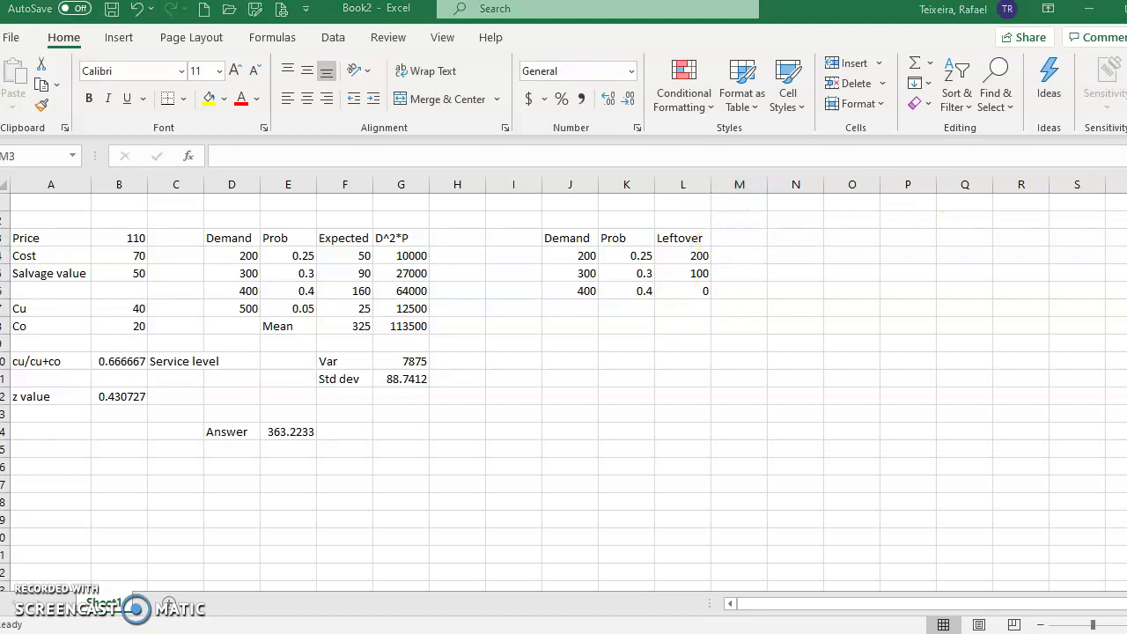
pyautogui.press('F2')
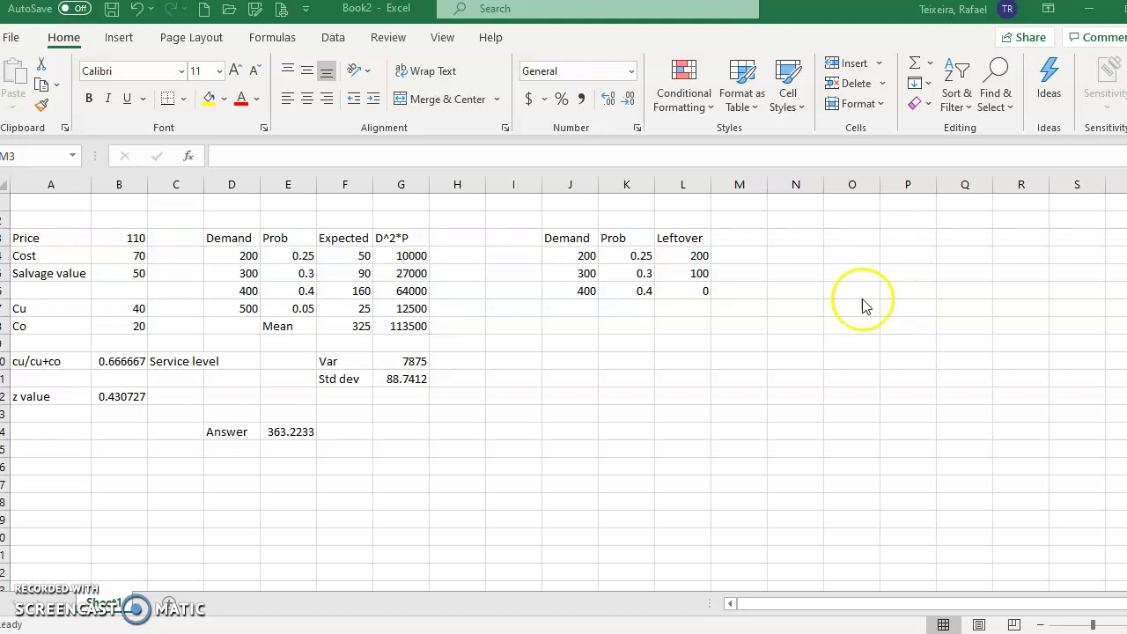
pyautogui.click(727, 237)
pyautogui.write('Pr')
pyautogui.press('BackSpace')
pyautogui.press('BackSpace')
pyautogui.write('Profit')
pyautogui.press('Return')
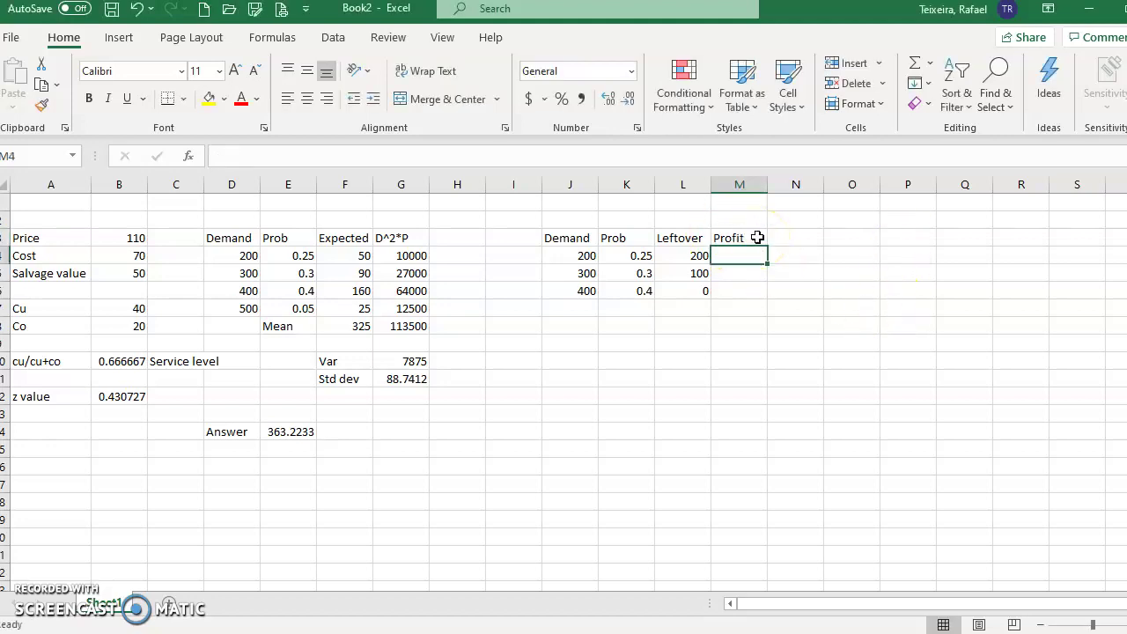
# Calculate the profit for a demand of 200 in cell M4 as demand times Cu with =J4*B7.
pyautogui.write('=')
pyautogui.press('Left')
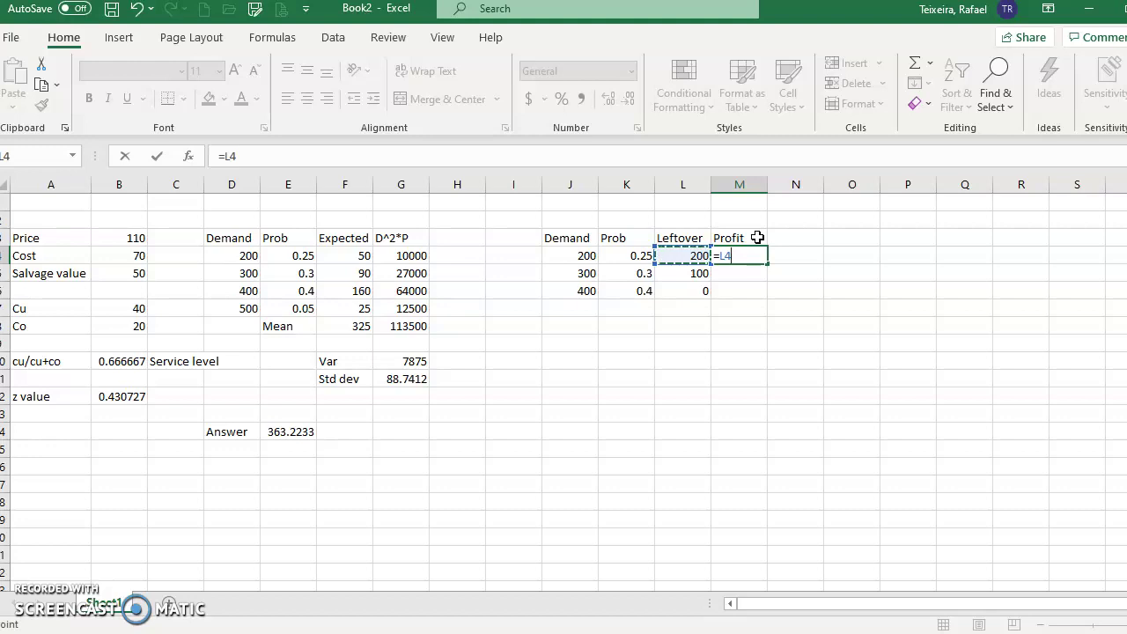
pyautogui.press('Left')
pyautogui.press('Left')
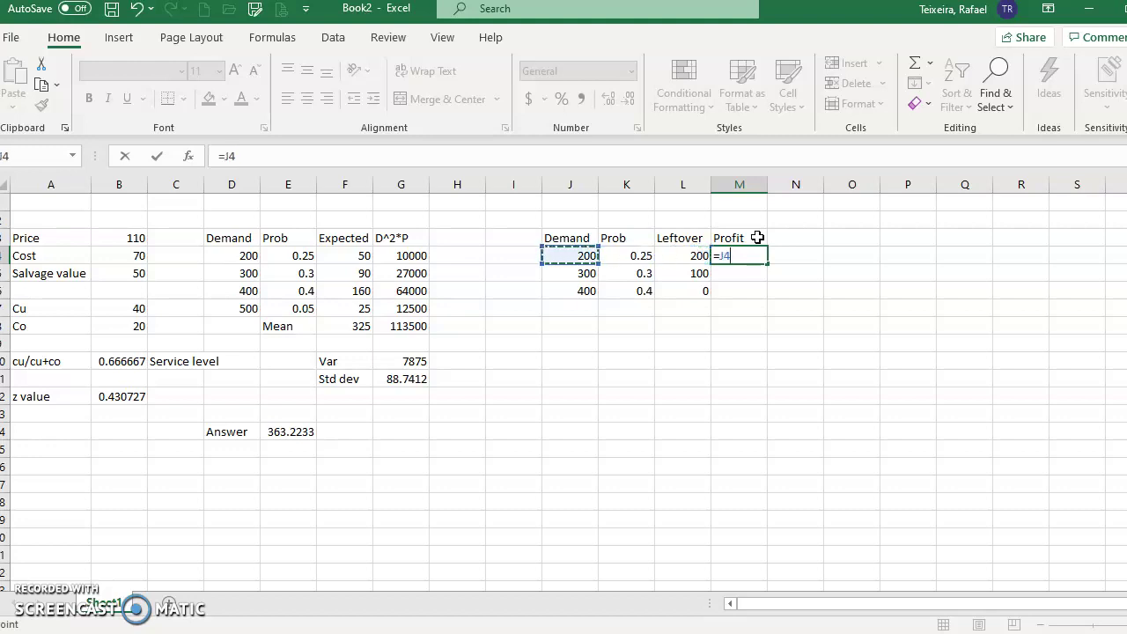
pyautogui.write('*')
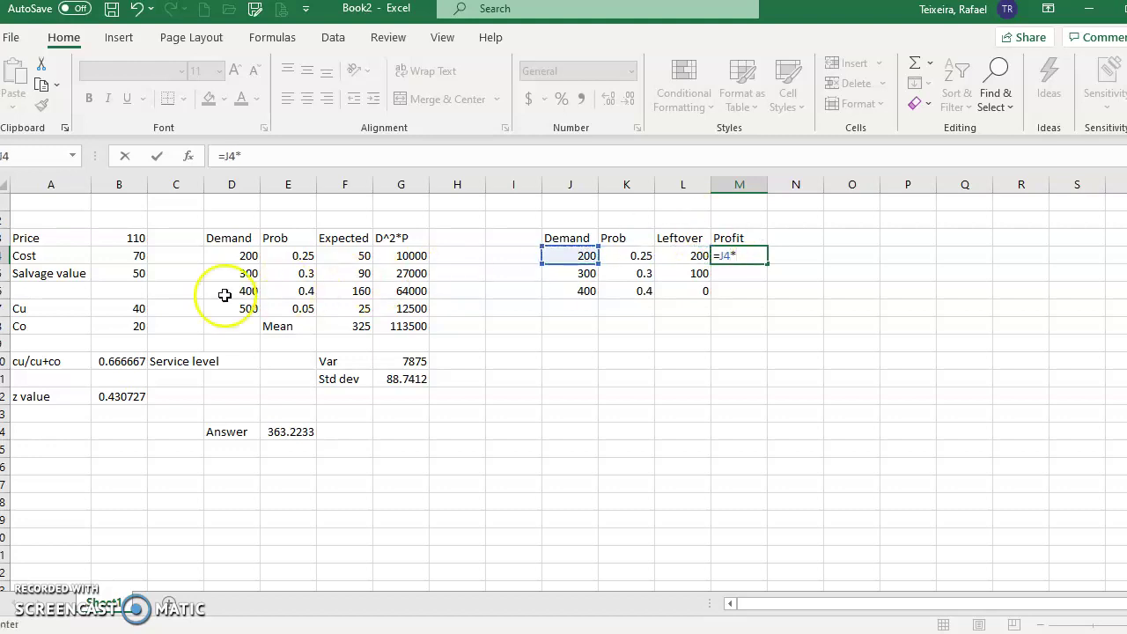
pyautogui.click(118, 307)
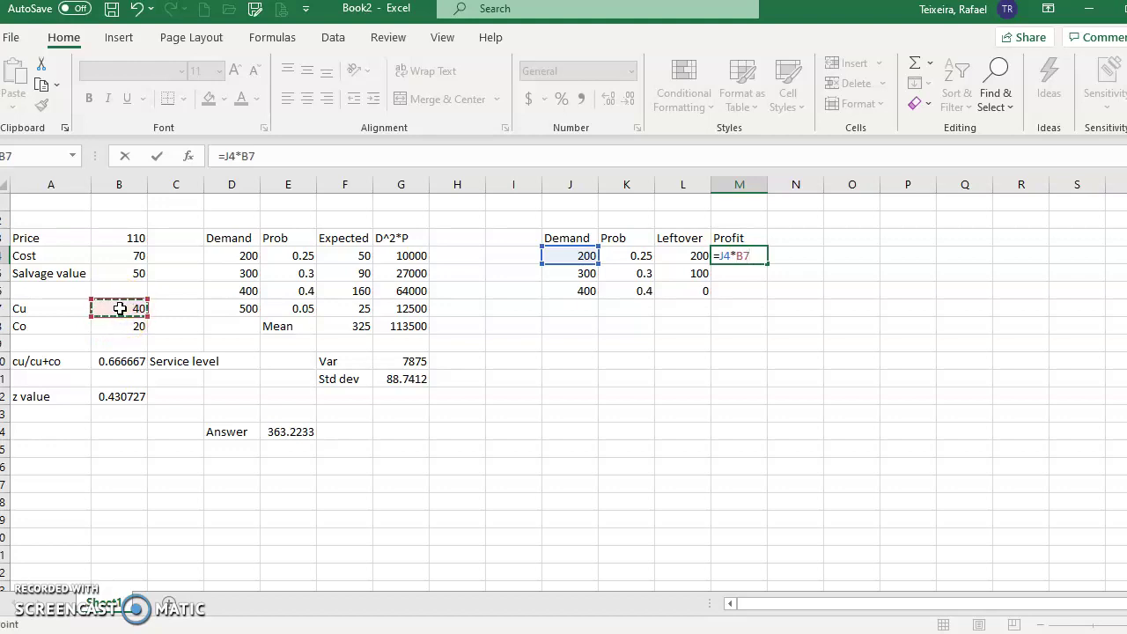
pyautogui.press('Return')
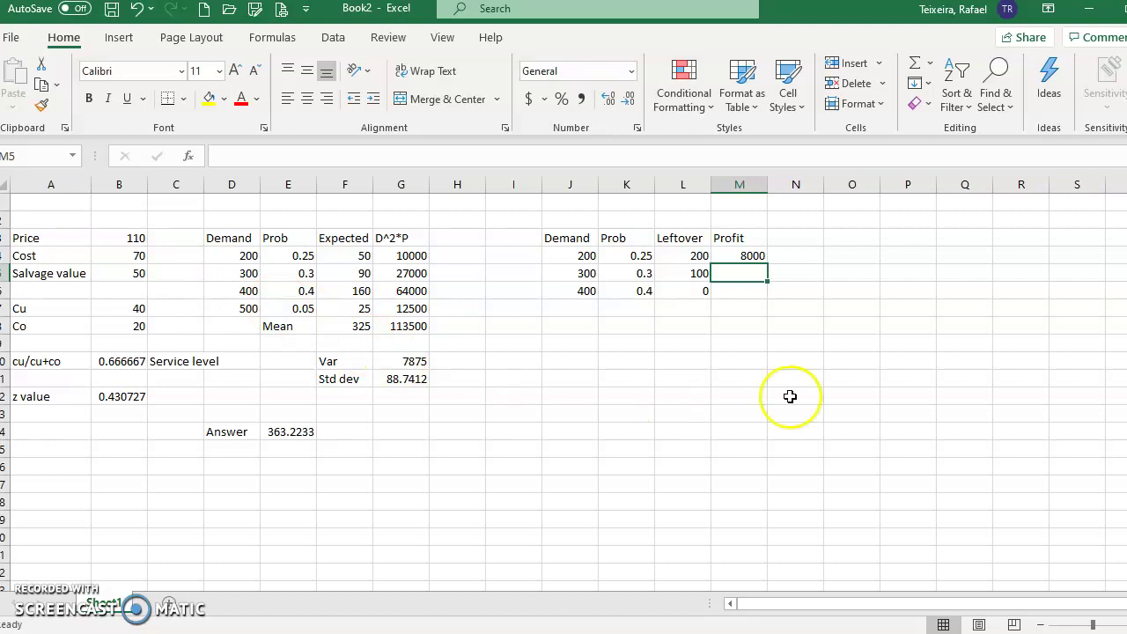
# Calculate the profit for a demand of 300 in cell M5 as demand times Cu with =J5*B7.
pyautogui.write('=')
pyautogui.press('Left')
pyautogui.press('Left')
pyautogui.press('Left')
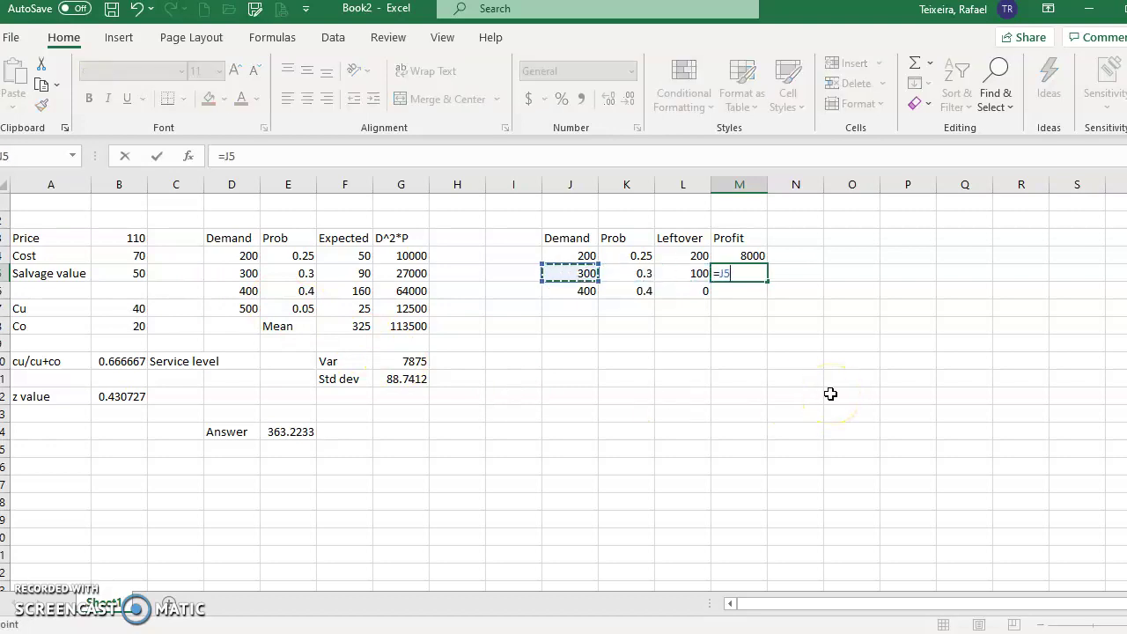
pyautogui.write('*')
pyautogui.press('Left')
pyautogui.press('Left')
pyautogui.press('Left')
pyautogui.press('Left')
pyautogui.press('Left')
pyautogui.press('Left')
pyautogui.press('Left')
pyautogui.press('Left')
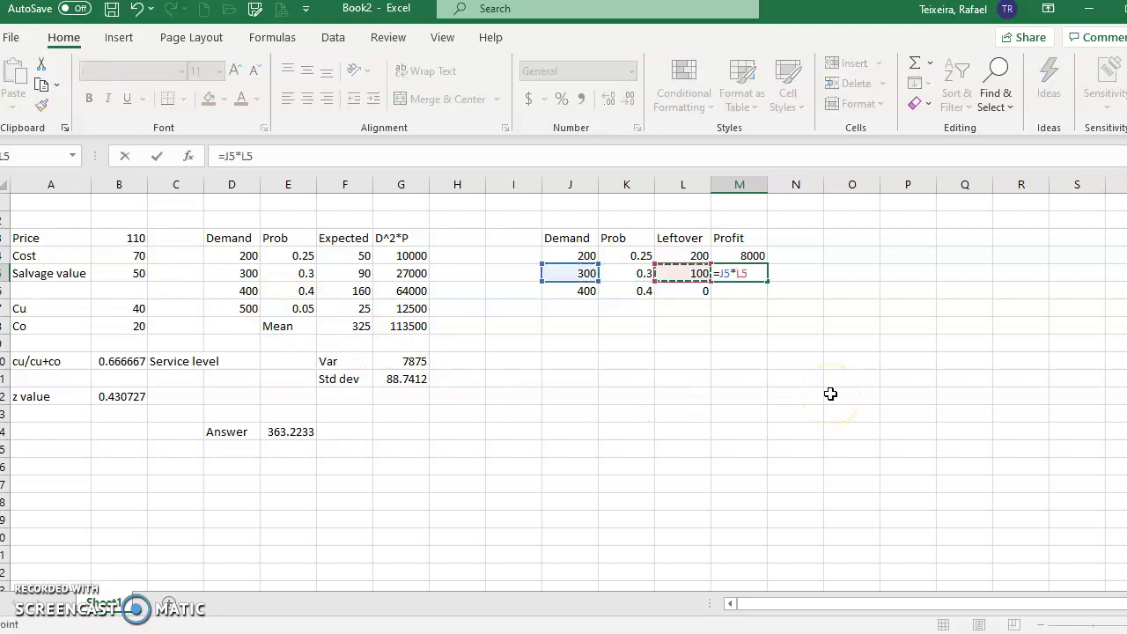
pyautogui.press('Left')
pyautogui.press('Left')
pyautogui.press('Left')
pyautogui.press('Down')
pyautogui.press('Down')
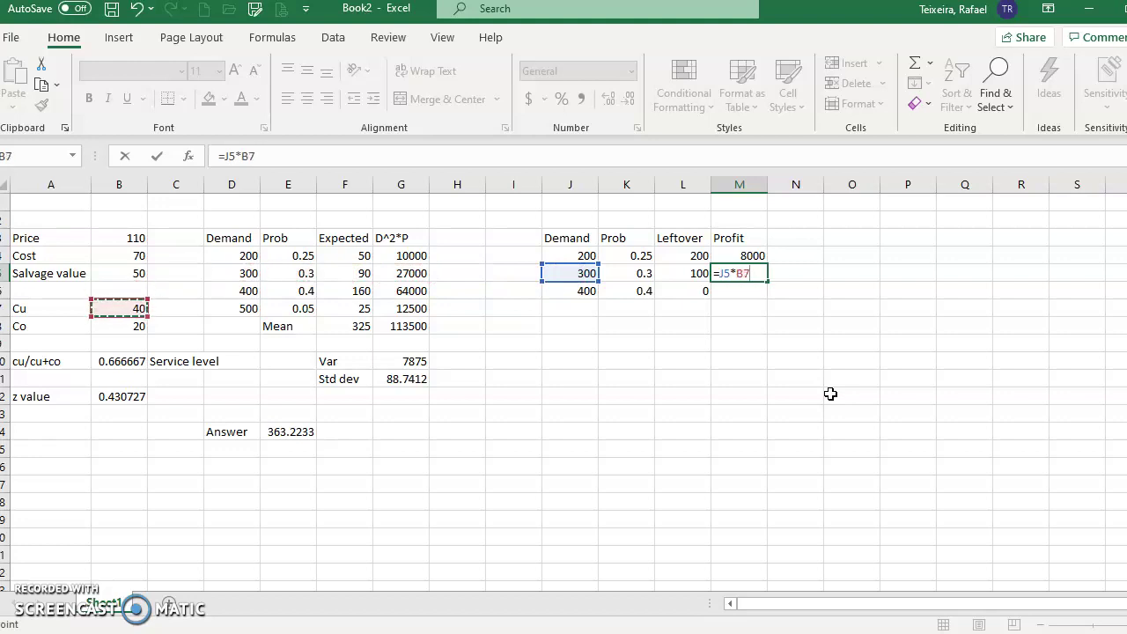
pyautogui.press('Return')
# Calculate the profit for a demand of 400 in cell M6 as demand times Cu with =J6*B7.
pyautogui.write('=')
pyautogui.press('Left')
pyautogui.press('Left')
pyautogui.press('Left')
pyautogui.write('*')
pyautogui.press('Left')
pyautogui.press('Left')
pyautogui.press('Left')
pyautogui.press('Left')
pyautogui.press('Left')
pyautogui.press('Left')
pyautogui.press('Left')
pyautogui.press('Left')
pyautogui.press('Left')
pyautogui.press('Left')
pyautogui.press('Left')
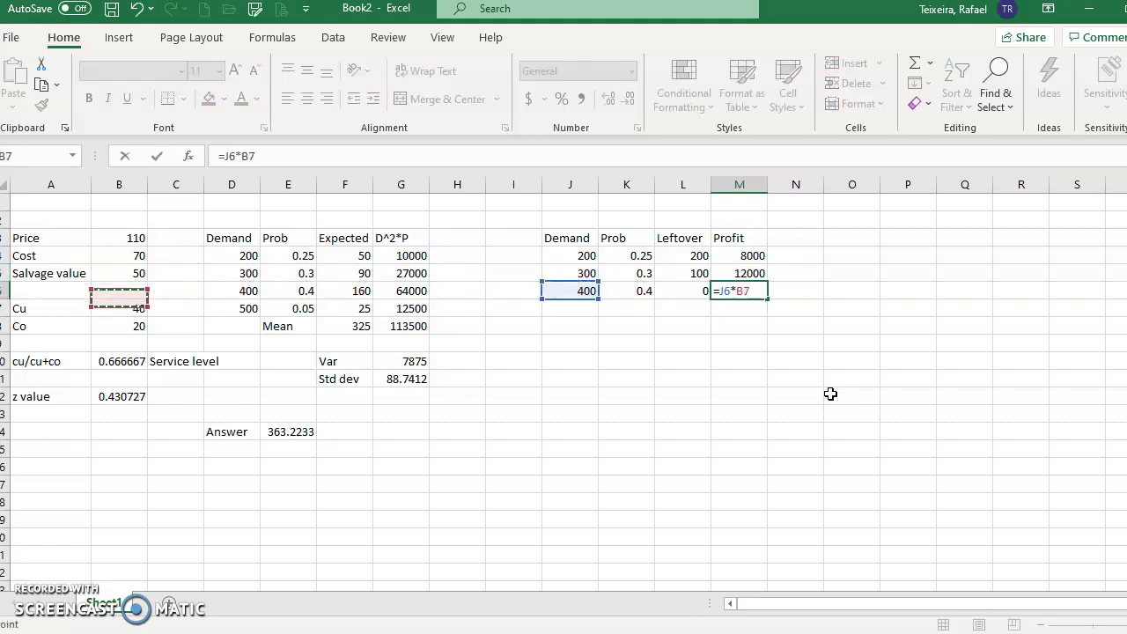
pyautogui.press('Down')
pyautogui.press('Return')
# Enter the header "Losses" in cell N3 beside the Profit column.
pyautogui.press('Up')
pyautogui.press('Up')
pyautogui.press('Up')
pyautogui.press('Up')
pyautogui.press('Right')
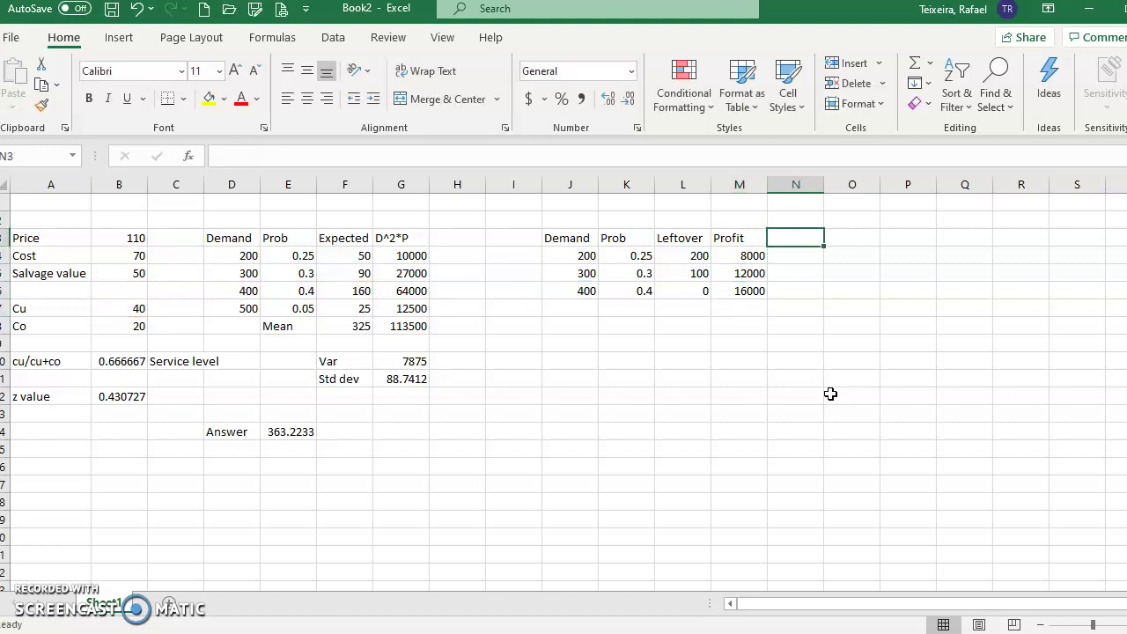
pyautogui.write('Losses')
pyautogui.press('Return')
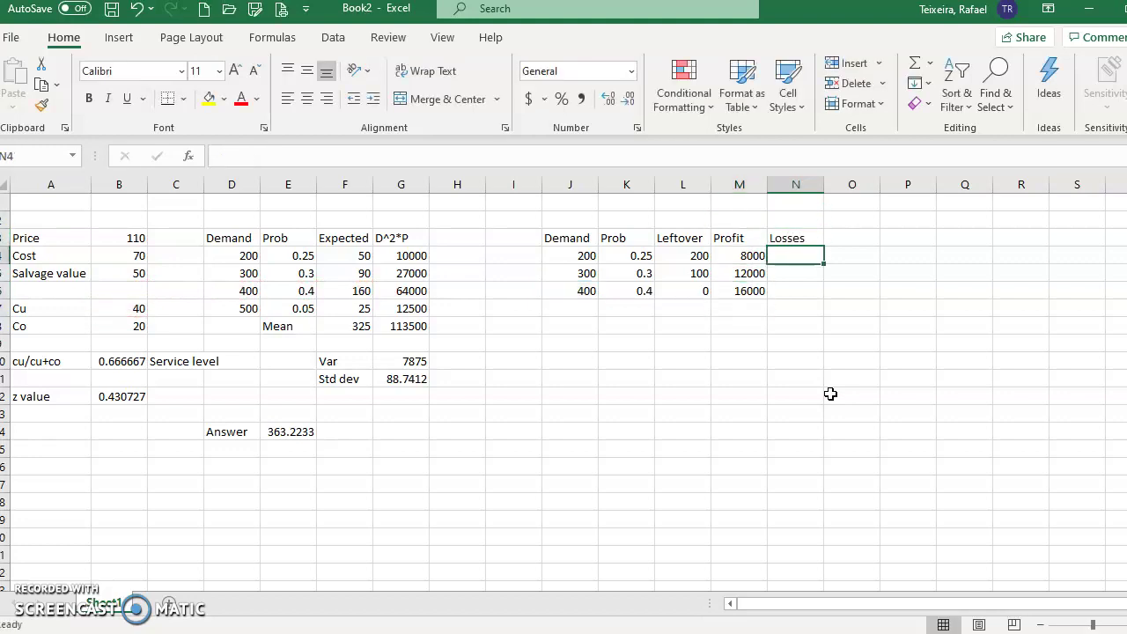
# Calculate the losses for a demand of 200 in cell N4 as leftover times Co with =L4*B8.
pyautogui.write('=')
pyautogui.press('Left')
pyautogui.press('Left')
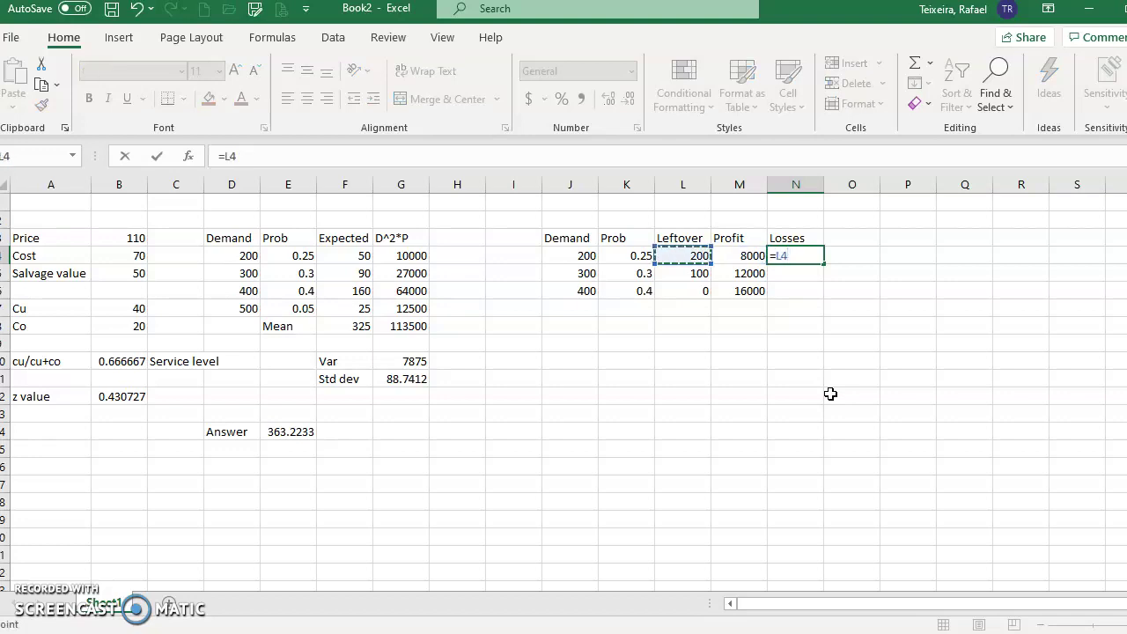
pyautogui.write('*')
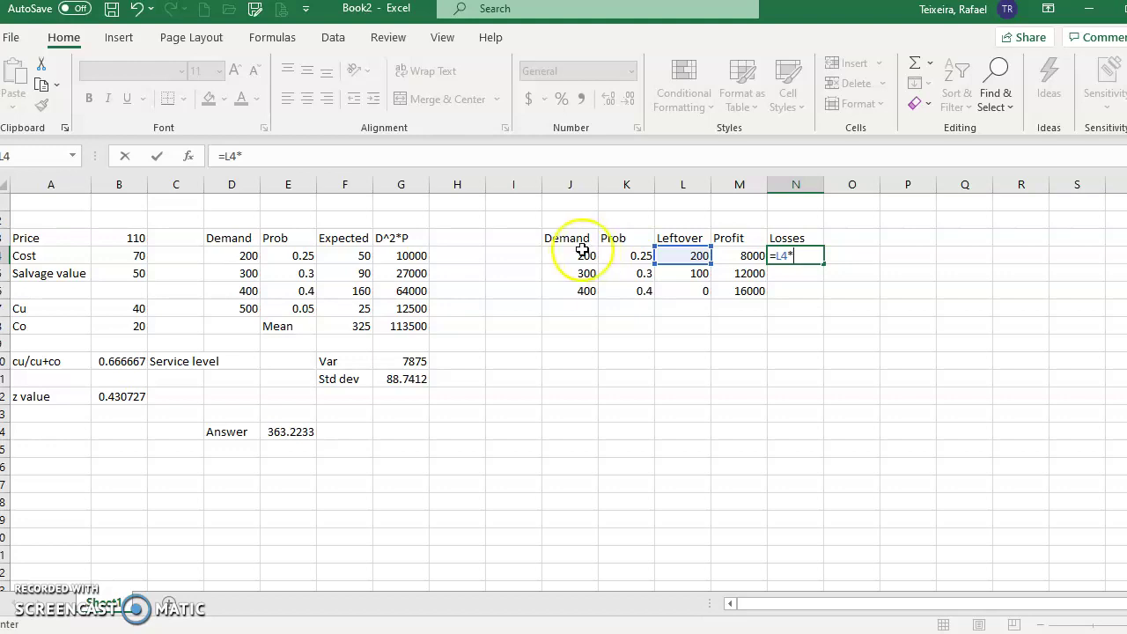
pyautogui.click(138, 326)
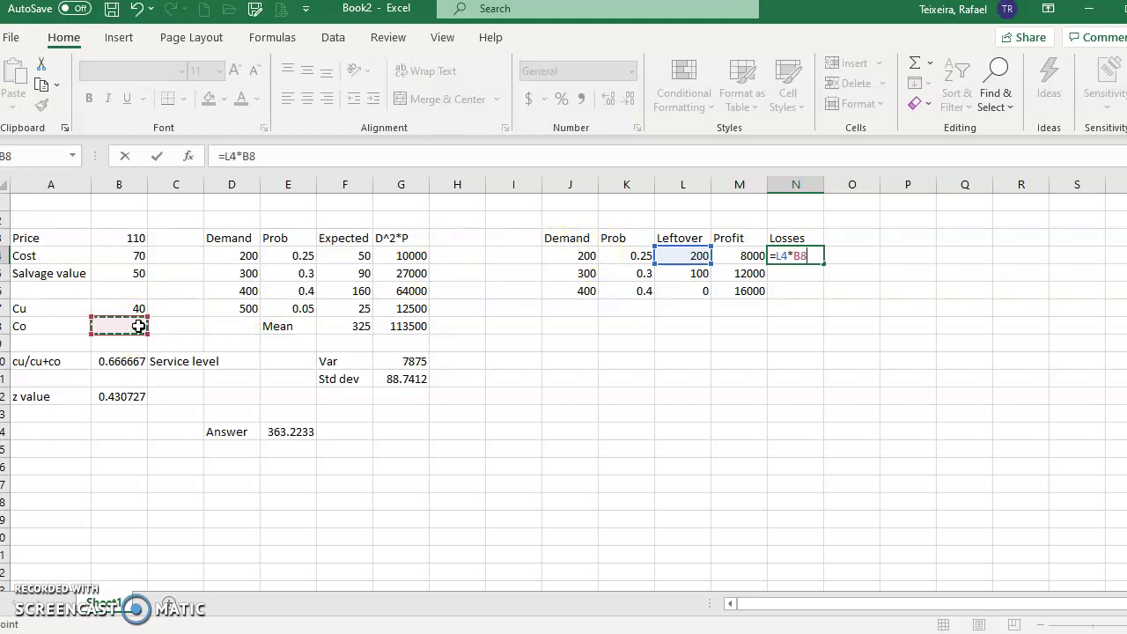
pyautogui.press('Return')
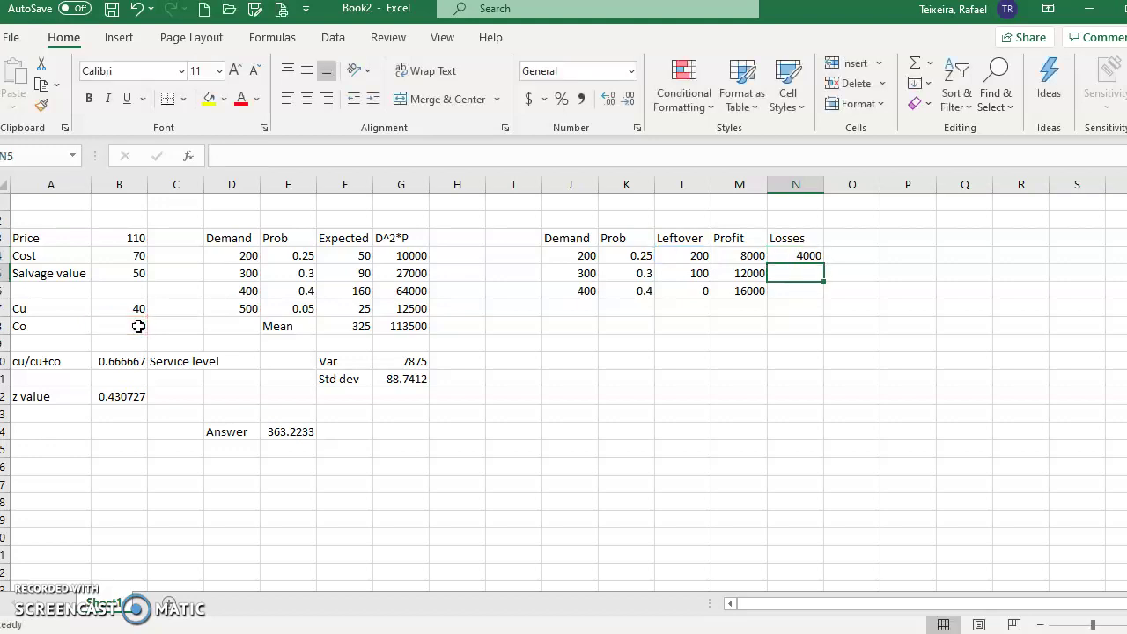
# Calculate the losses for a demand of 300 in cell N5 as leftover times Co with =L5*B8.
pyautogui.write('=')
pyautogui.press('Left')
pyautogui.press('Left')
pyautogui.write('*')
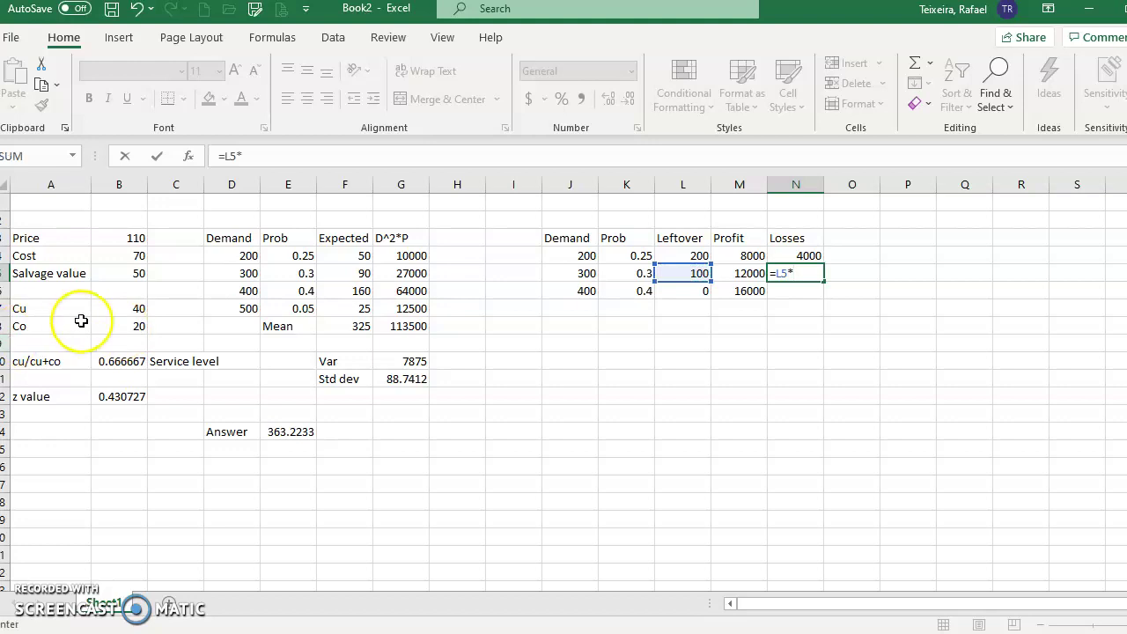
pyautogui.click(123, 328)
pyautogui.press('Return')
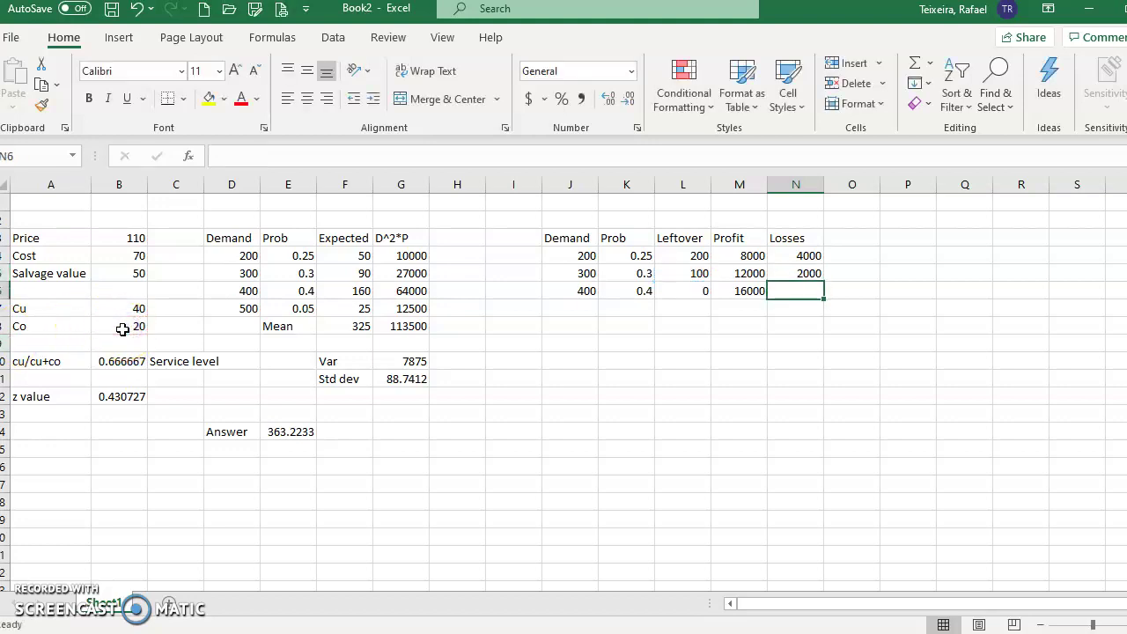
# Calculate the losses for a demand of 400 in cell N6 as leftover times Co with =L6*B8.
pyautogui.write('=')
pyautogui.press('Left')
pyautogui.press('Left')
pyautogui.write('*')
pyautogui.click(122, 329)
pyautogui.press('Return')
# Enter the header "Total" in cell O3 beside the Losses column.
pyautogui.press('Up')
pyautogui.press('Up')
pyautogui.press('Up')
pyautogui.press('Up')
pyautogui.press('Right')
pyautogui.write('Total')
pyautogui.press('Return')
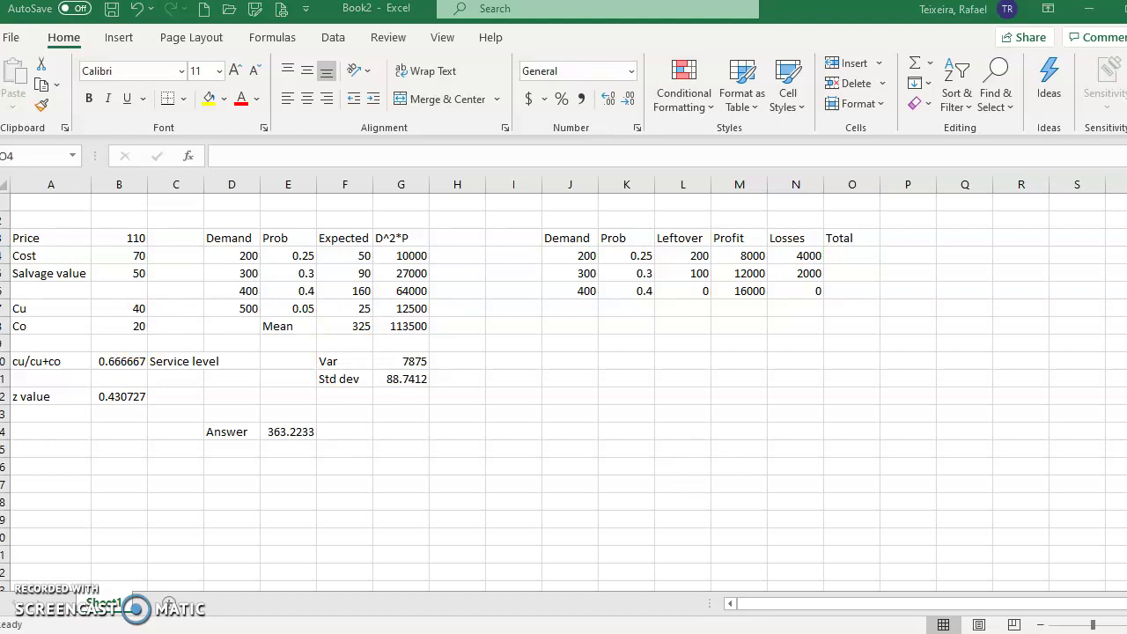
# Calculate the total for a demand of 200 in cell O4 as profit minus losses with =M4-N4.
pyautogui.press('F2')
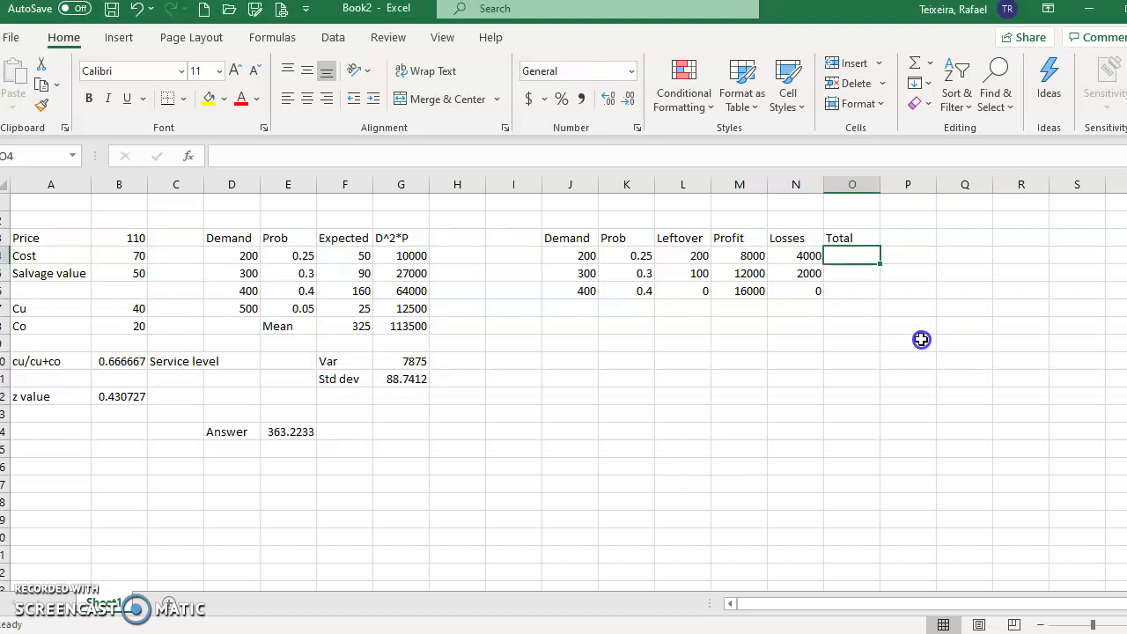
pyautogui.write('=')
pyautogui.press('Left')
pyautogui.press('Left')
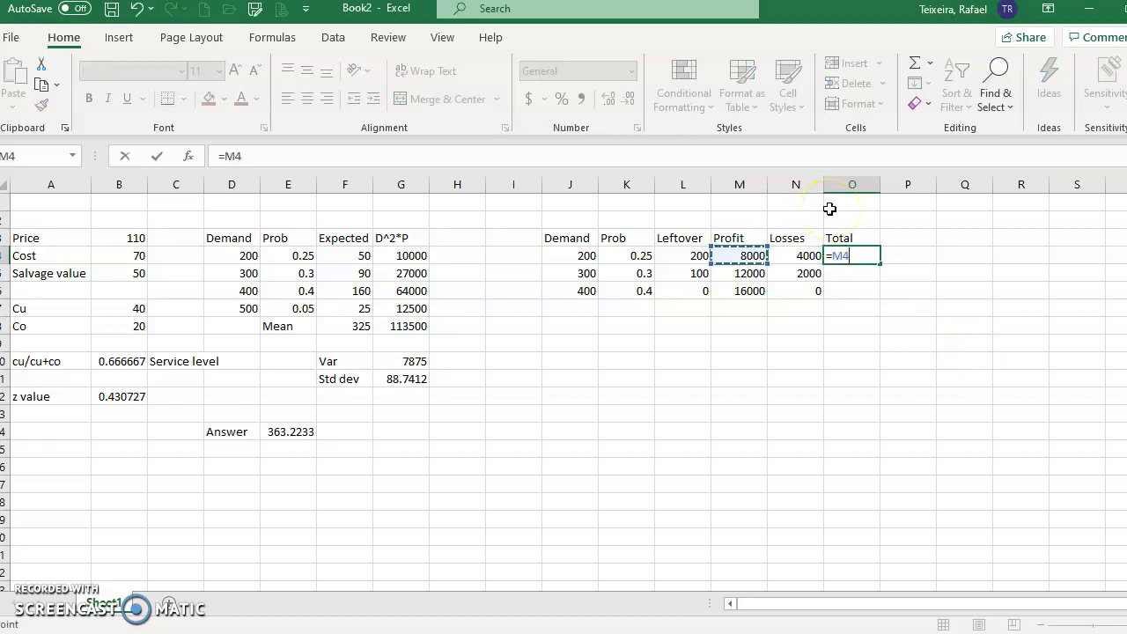
pyautogui.write('-')
pyautogui.press('Left')
pyautogui.press('Return')
# Calculate the total for a demand of 300 in cell O5 as profit minus losses with =M5-N5.
pyautogui.write('=')
pyautogui.press('Left')
pyautogui.press('Left')
pyautogui.write('-')
pyautogui.press('Left')
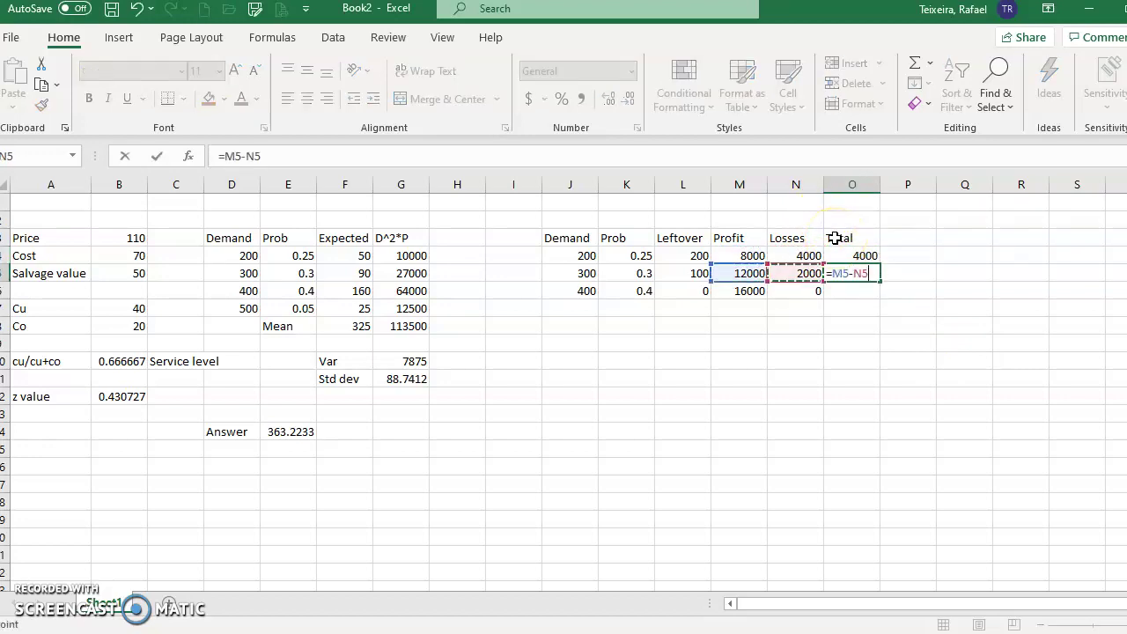
pyautogui.press('Return')
# Calculate the total for a demand of 400 in cell O6 as profit minus losses with =M6-N6.
pyautogui.write('=')
pyautogui.press('Left')
pyautogui.press('Left')
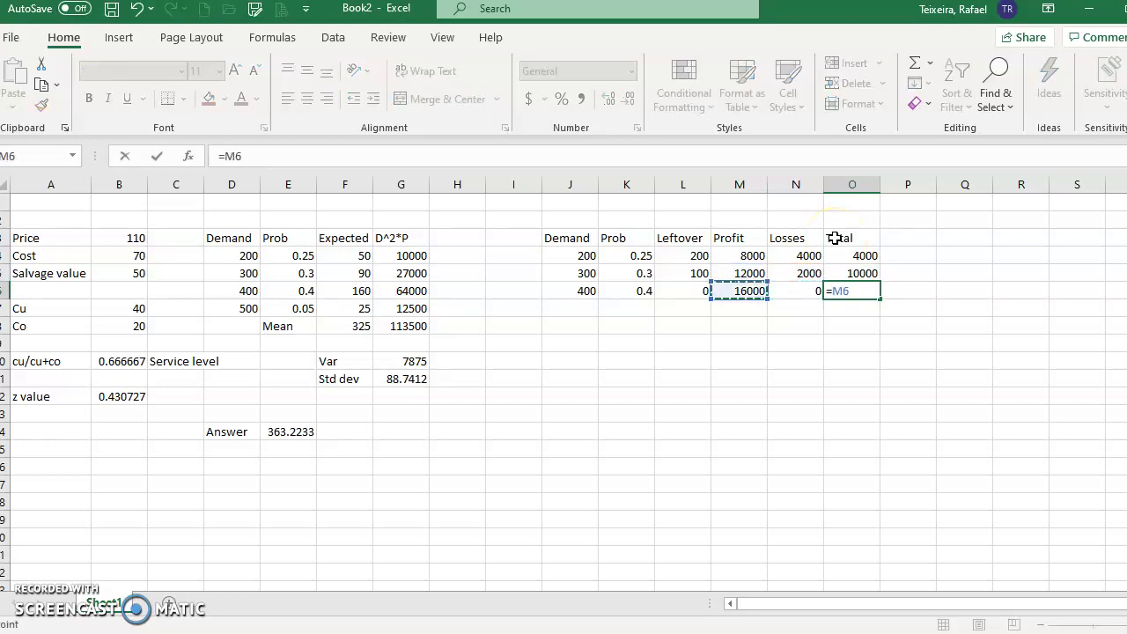
pyautogui.write('-')
pyautogui.press('Left')
pyautogui.press('Return')
# Enter the header "Expected" in cell P3 beside the Total column.
pyautogui.press('Up')
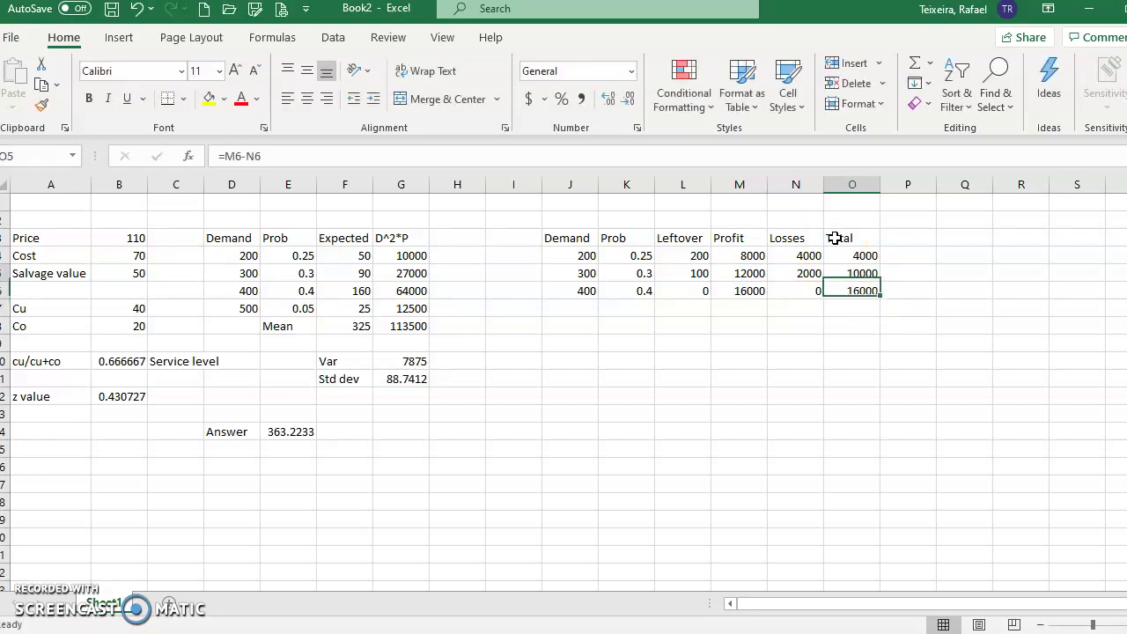
pyautogui.press('Up')
pyautogui.press('Up')
pyautogui.press('Up')
pyautogui.press('Right')
pyautogui.write('Exp')
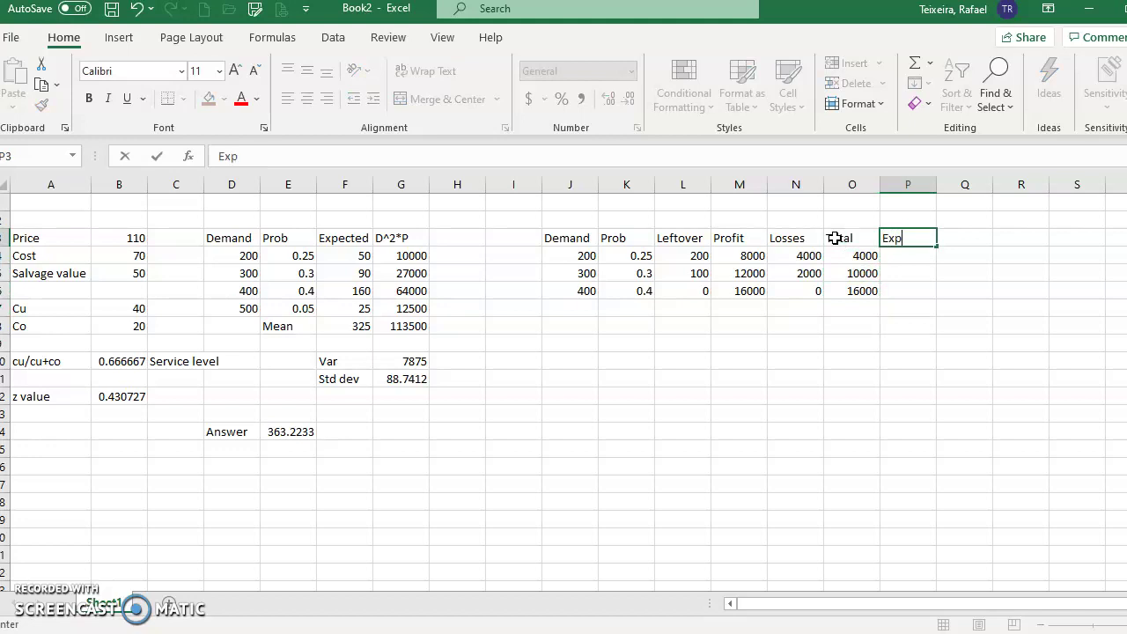
pyautogui.write('ected')
pyautogui.press('Return')
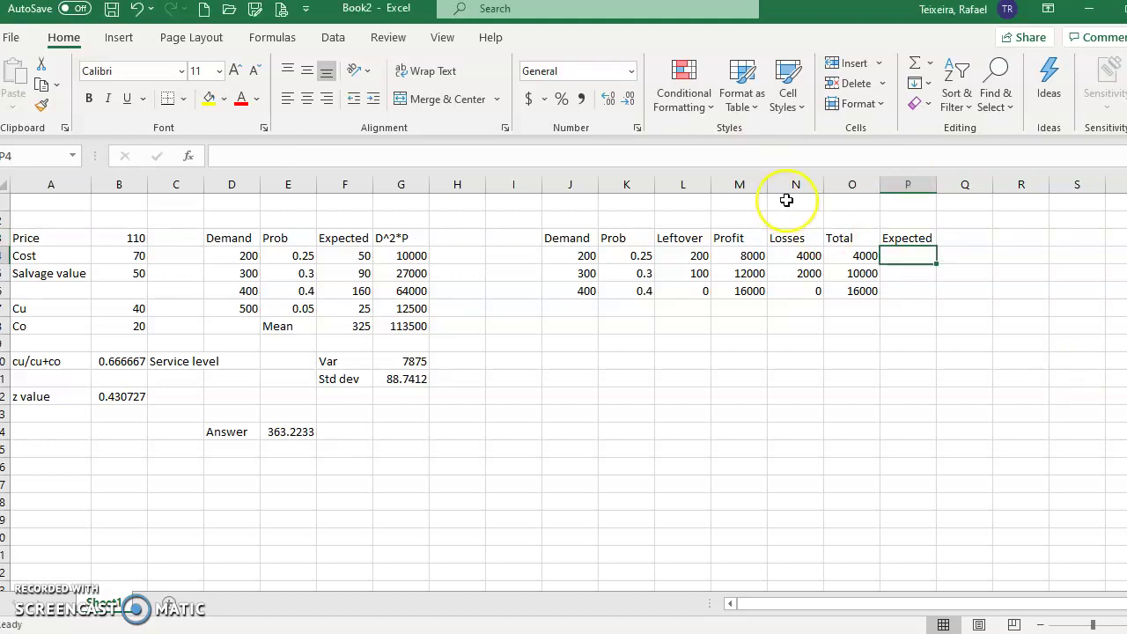
# Calculate the expected profit for a demand of 200 in cell P4 as total times probability with =O4*K4.
pyautogui.write('=')
pyautogui.press('Left')
pyautogui.write('*')
pyautogui.press('Left')
pyautogui.press('Left')
pyautogui.press('Left')
pyautogui.press('Left')
pyautogui.press('Left')
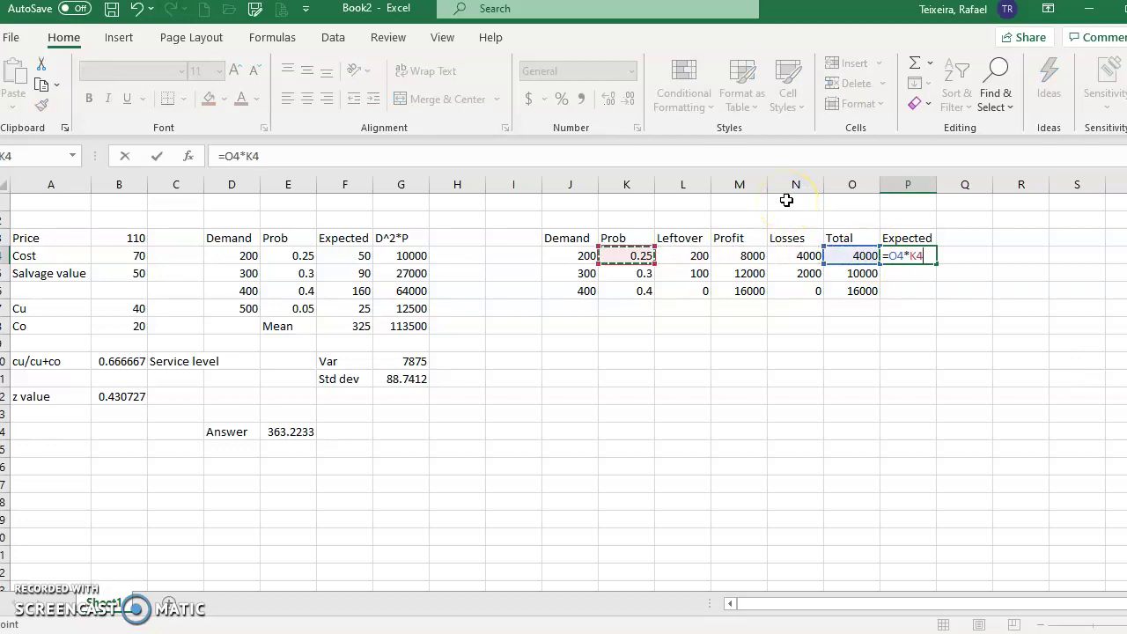
pyautogui.press('Return')
# Calculate the expected profit for a demand of 300 in cell P5 as total times probability with =O5*K5.
pyautogui.write('=')
pyautogui.press('Left')
pyautogui.write('*')
pyautogui.press('Left')
pyautogui.press('Left')
pyautogui.press('Left')
pyautogui.press('Left')
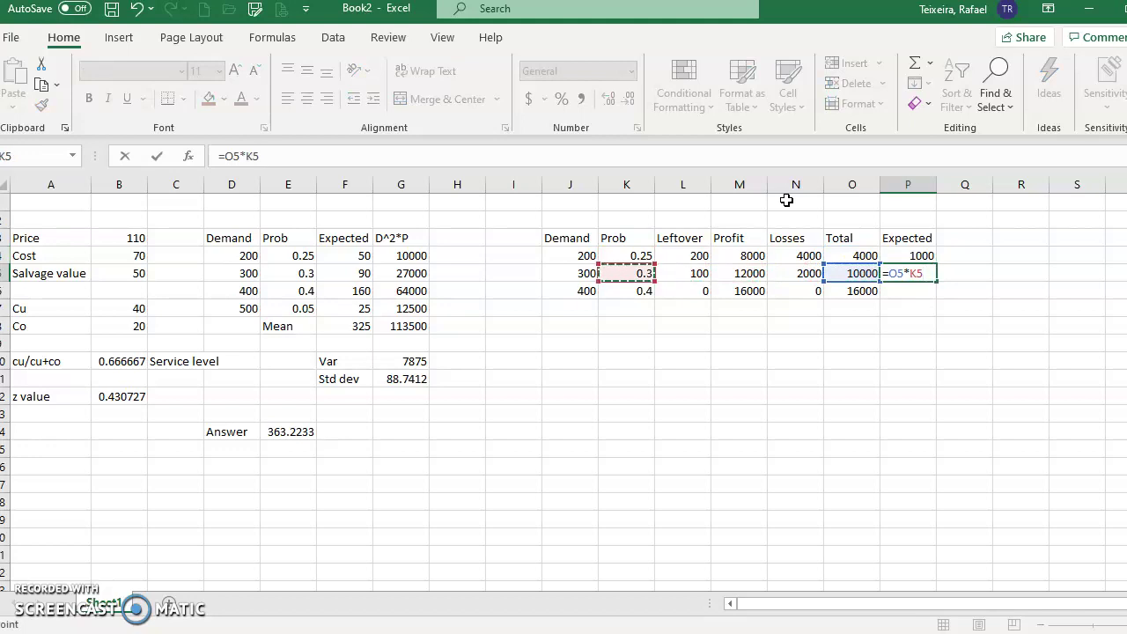
pyautogui.press('Return')
# Calculate the expected profit for a demand of 400 in cell P6 as total times probability with =O6*K6.
pyautogui.write('=')
pyautogui.press('Left')
pyautogui.write('*')
pyautogui.press('Left')
pyautogui.press('Left')
pyautogui.press('Left')
pyautogui.press('Left')
pyautogui.press('Left')
pyautogui.press('Return')
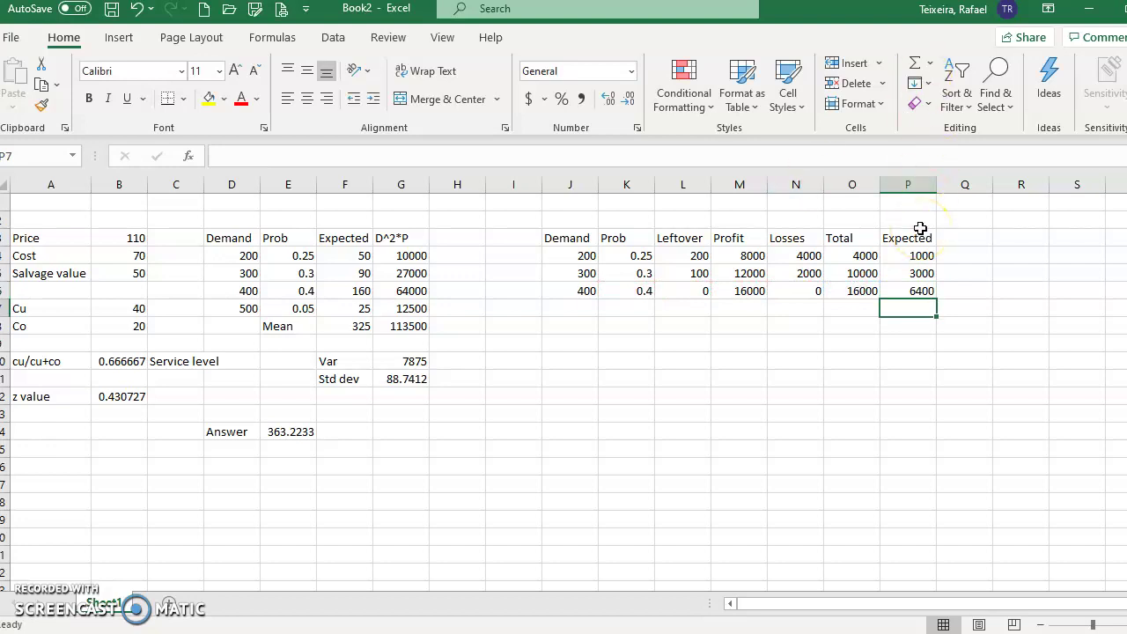
# Label cell O7 "Total" and sum the expected profits in cell P7 with =SUM(P4:P6).
pyautogui.press('Left')
pyautogui.write('Total')
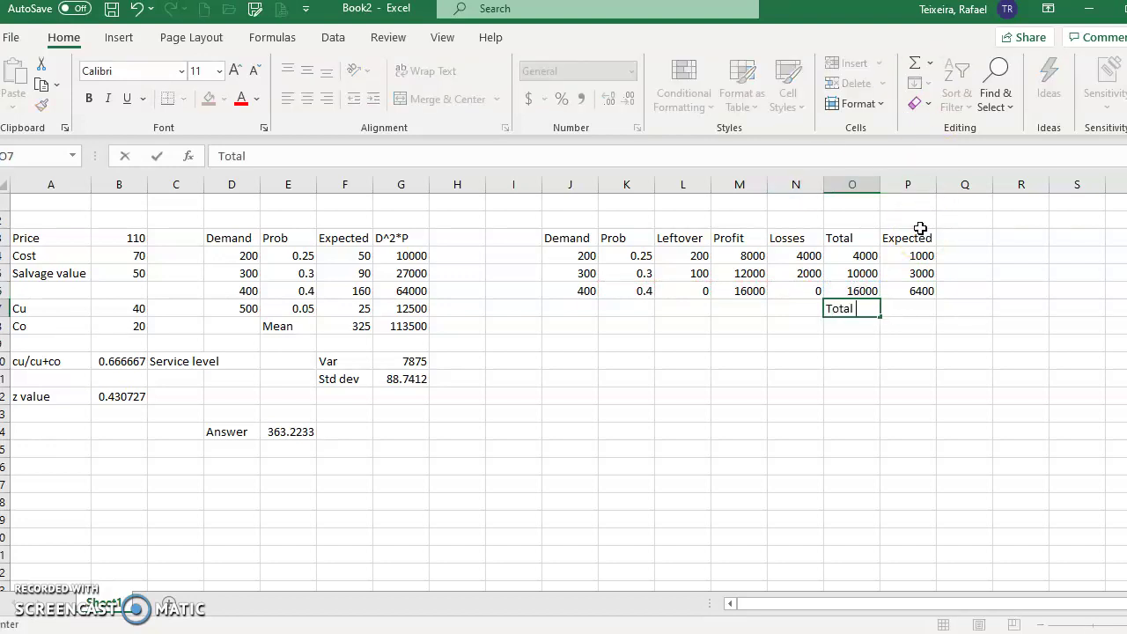
pyautogui.press('Tab')
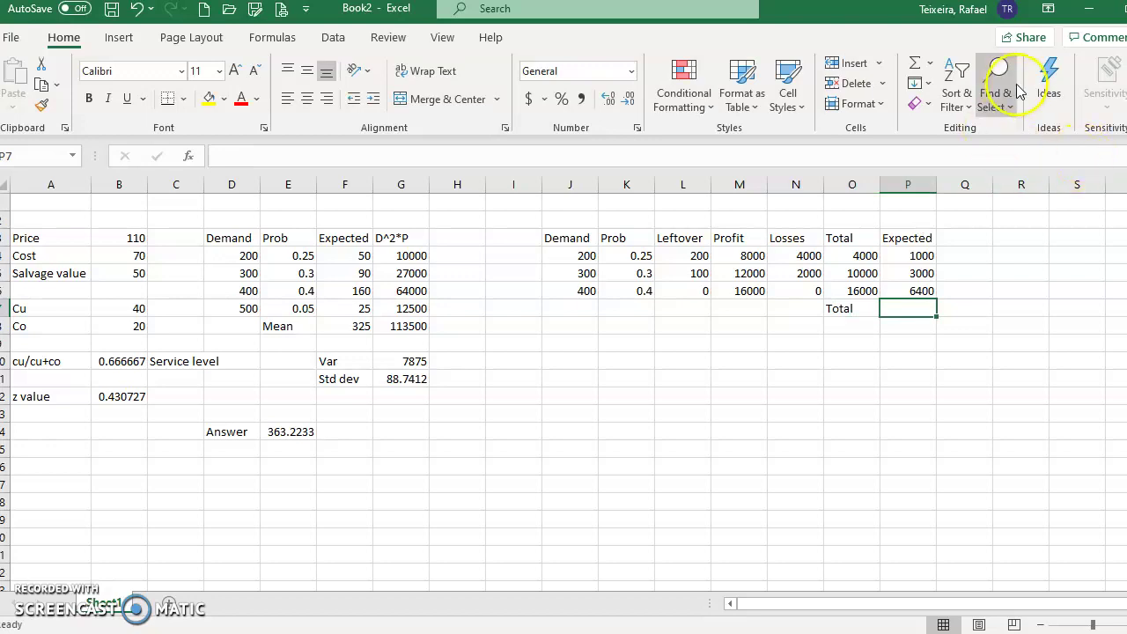
pyautogui.click(916, 64)
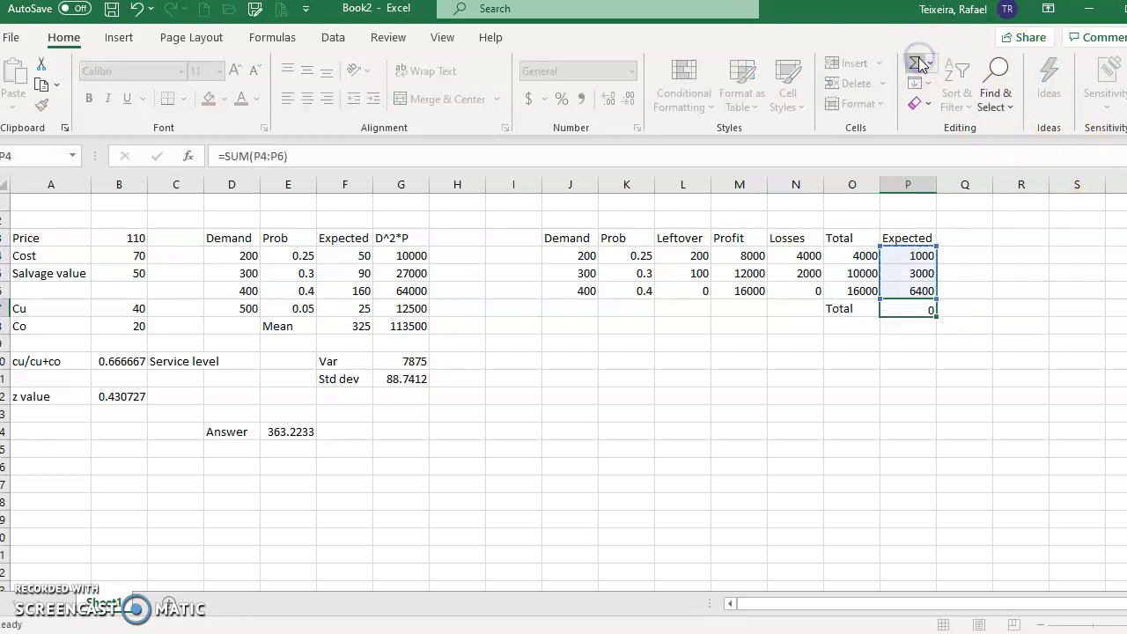
pyautogui.click(918, 64)
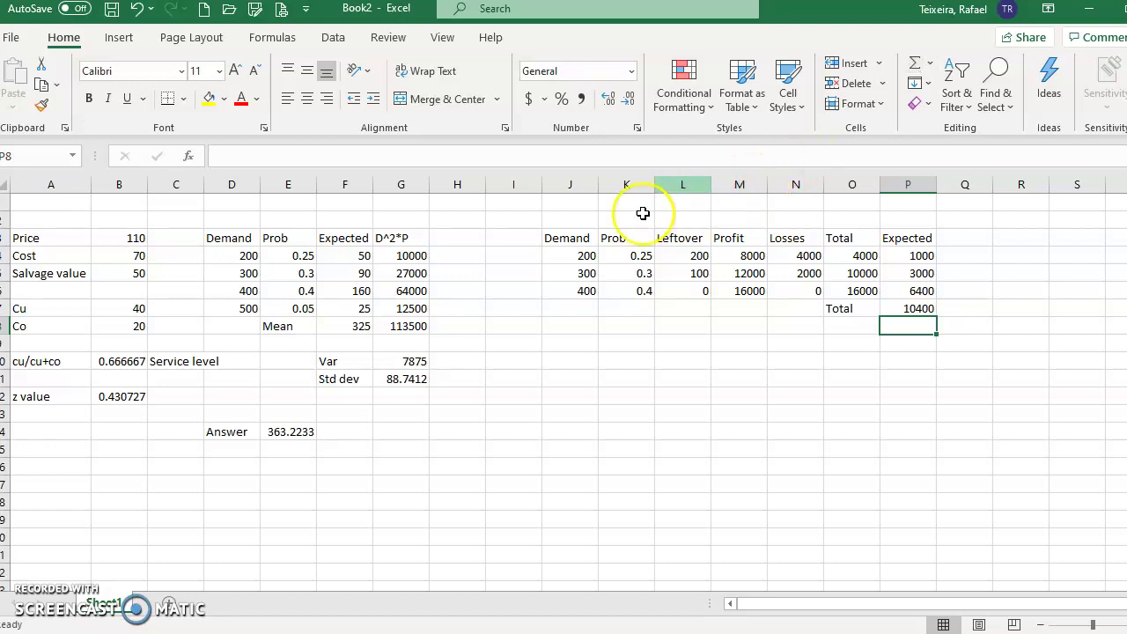
# Switch to the inventory management problems presentation in PowerPoint.
pyautogui.hotkey('alt', 'Tab')
pyautogui.press('Escape')
pyautogui.hotkey('alt', 'Tab')
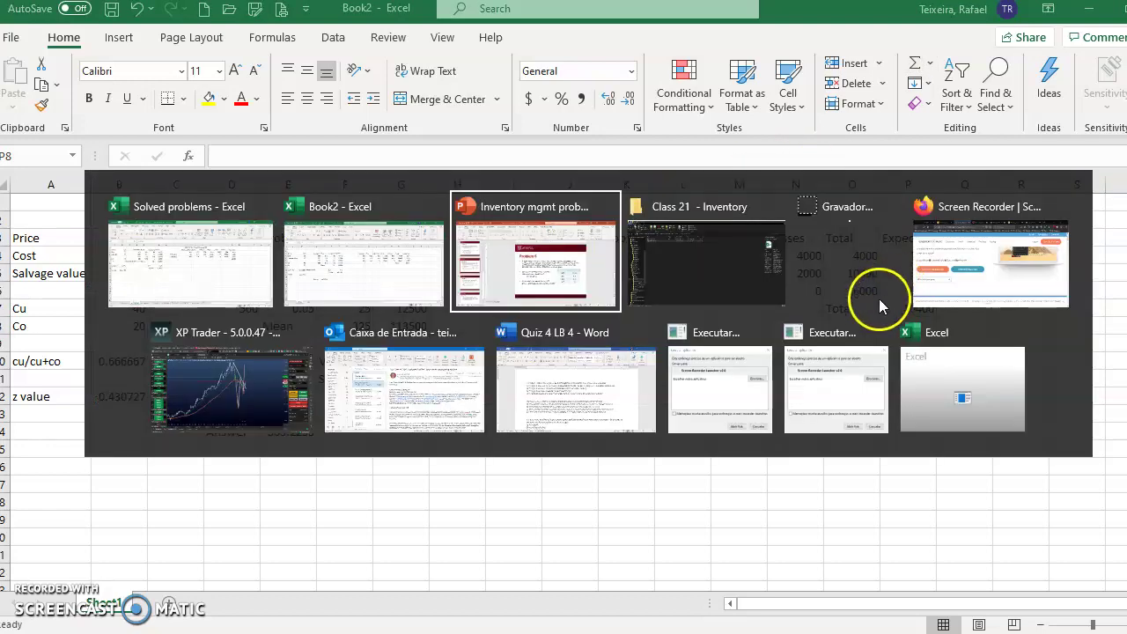